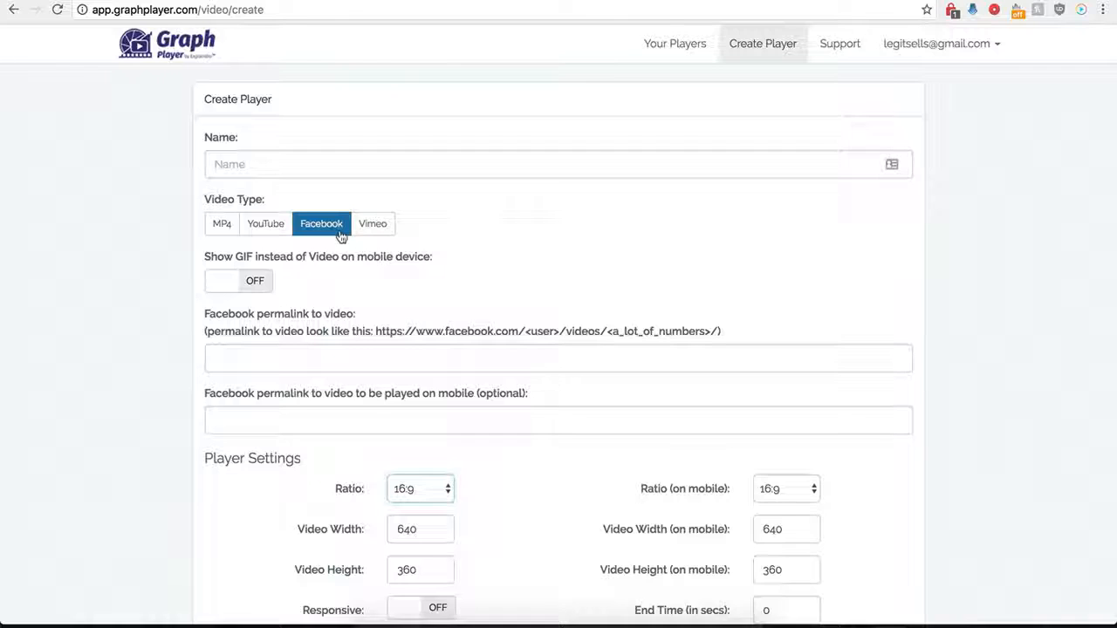
Name the new player "Demo Name" and choose Facebook as its video type
scroll(198, 381, "down", 2)
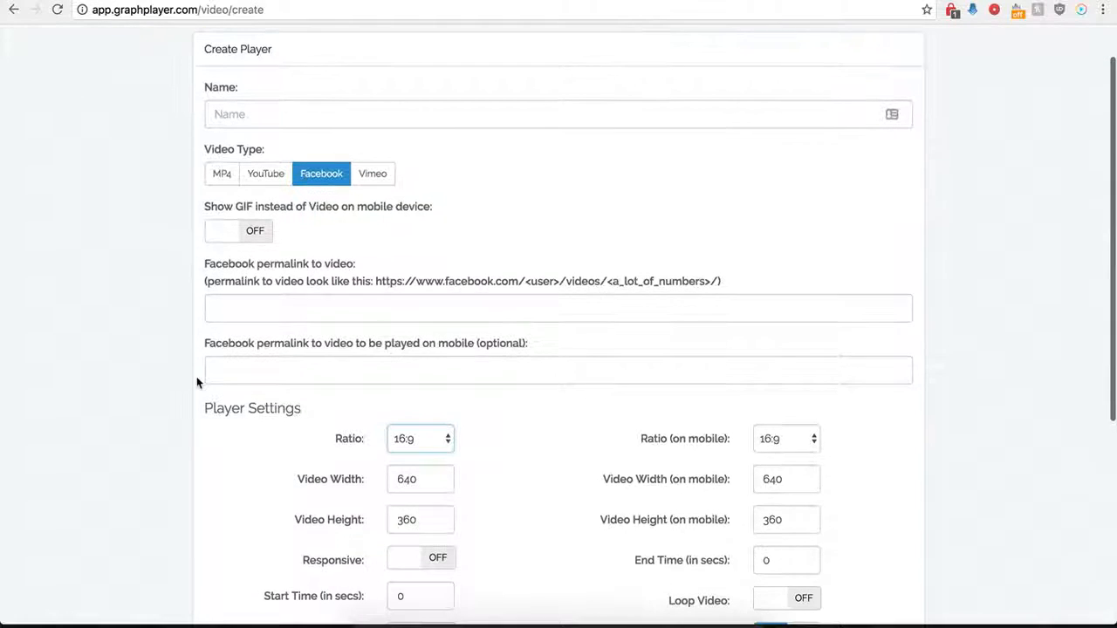
left_click(305, 113)
type("Demo Name")
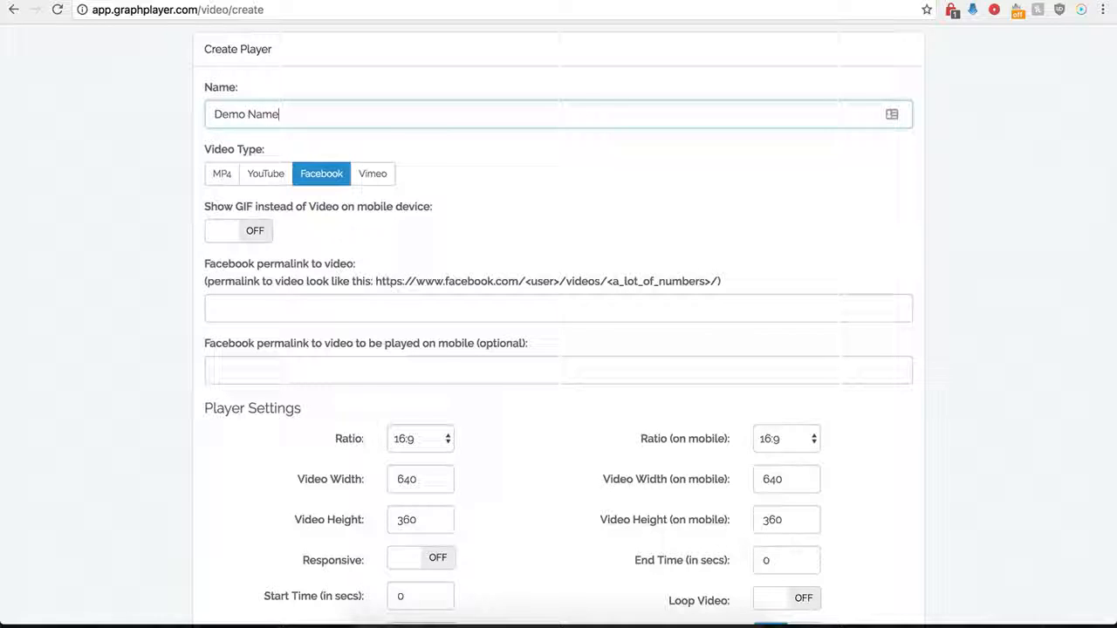
left_click(316, 182)
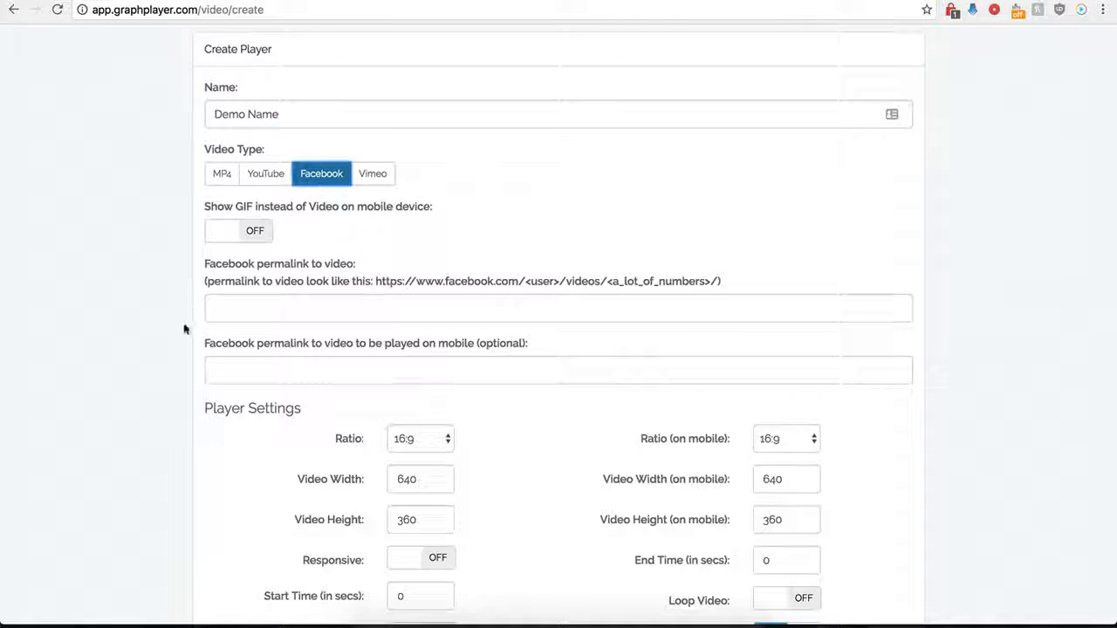
Copy the Creative Cakes Facebook video's address into the Facebook permalink field and remove the trailing "type=2&theater" query
scroll(217, 289, "down", 1)
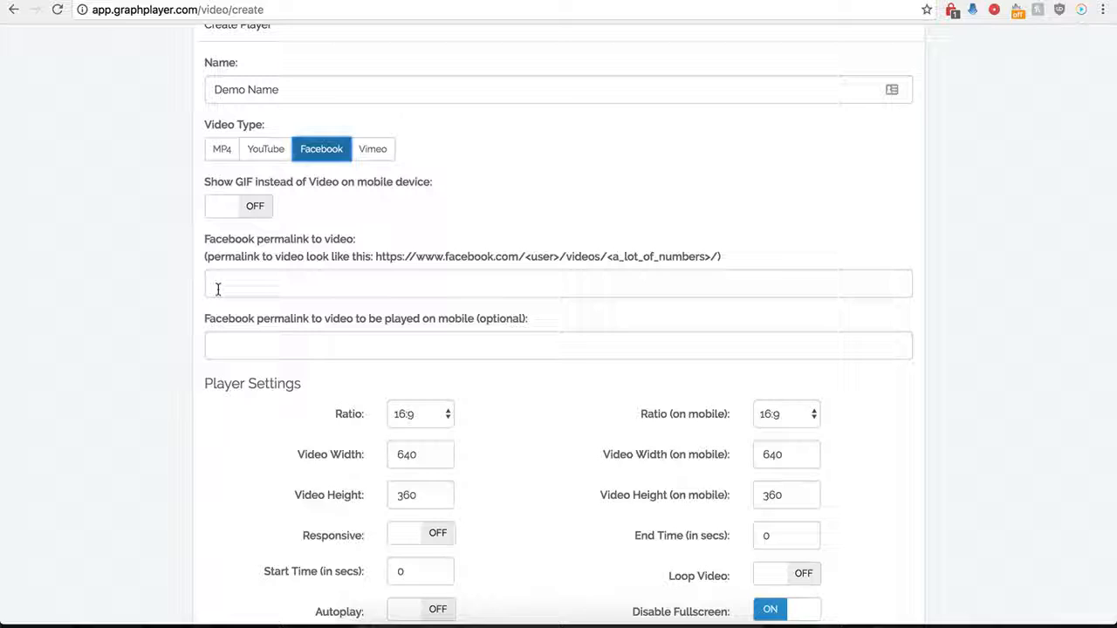
left_click(218, 289)
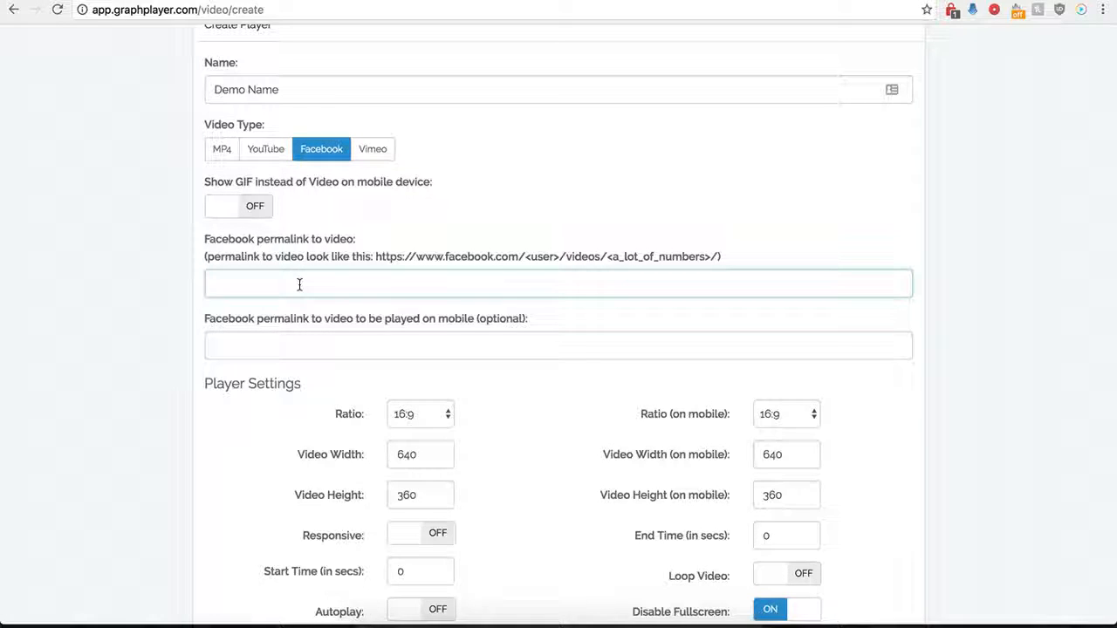
left_click(419, 1)
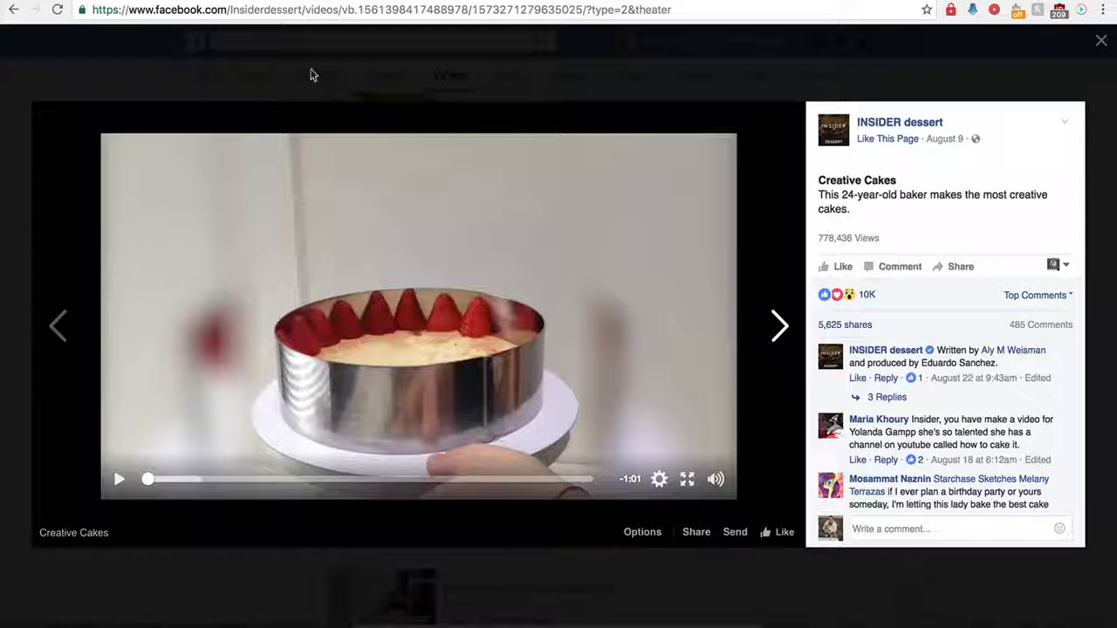
left_click(328, 14)
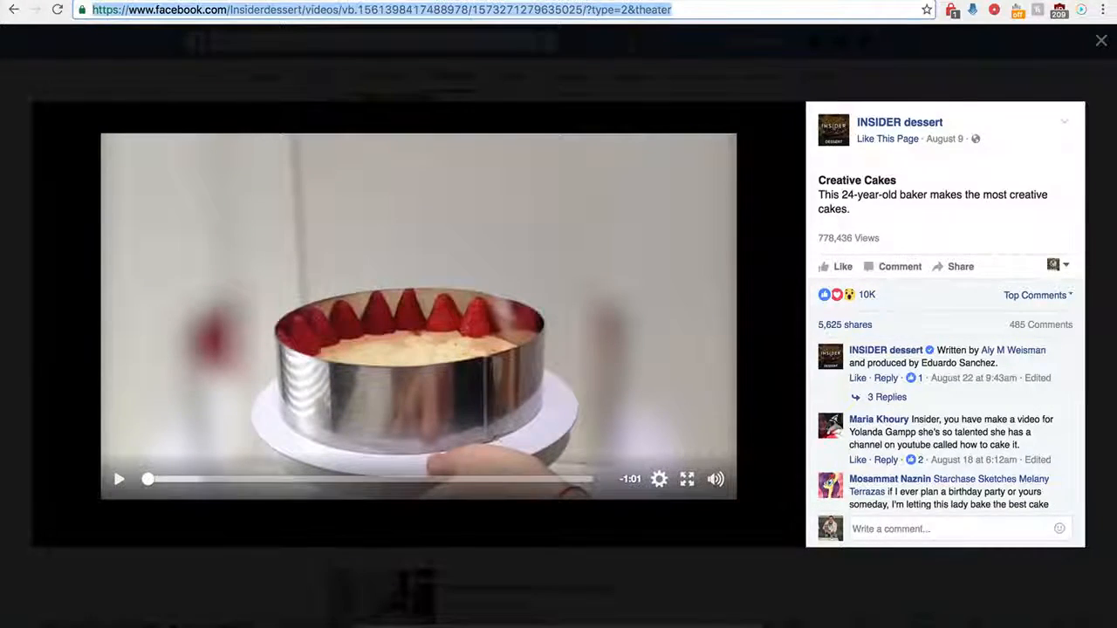
left_click(302, 1)
key("ctrl+v")
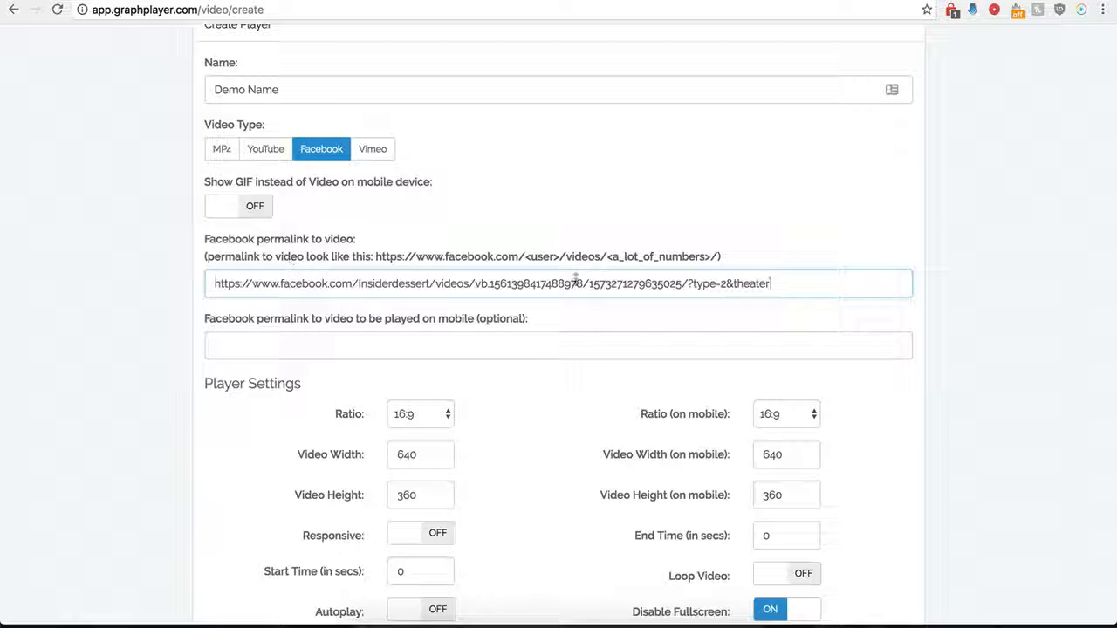
left_click_drag(770, 284, 691, 283)
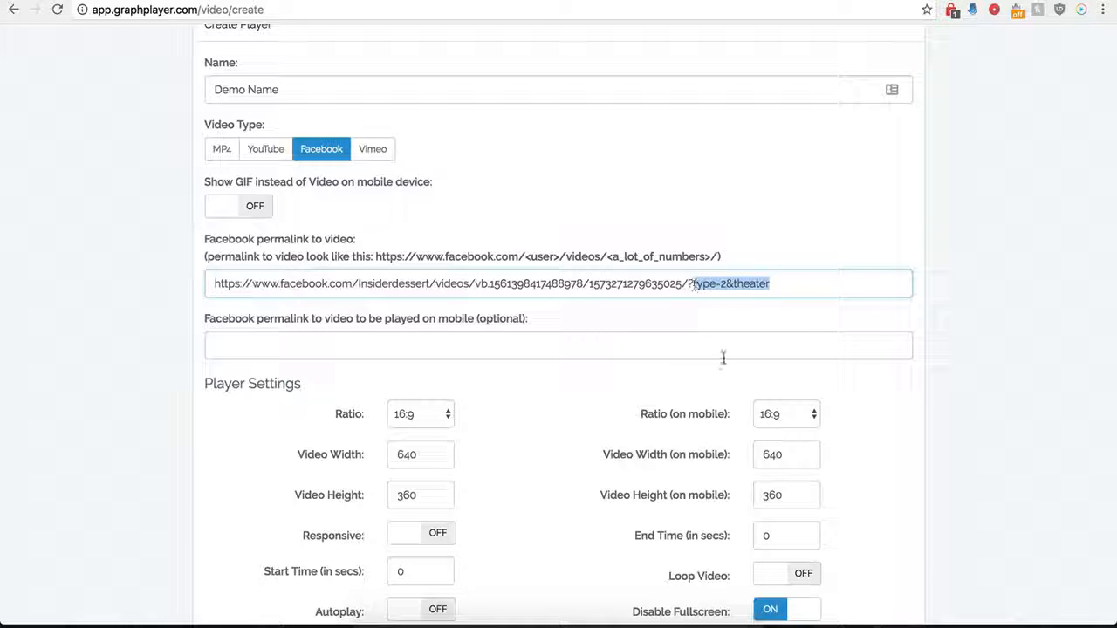
key("BackSpace")
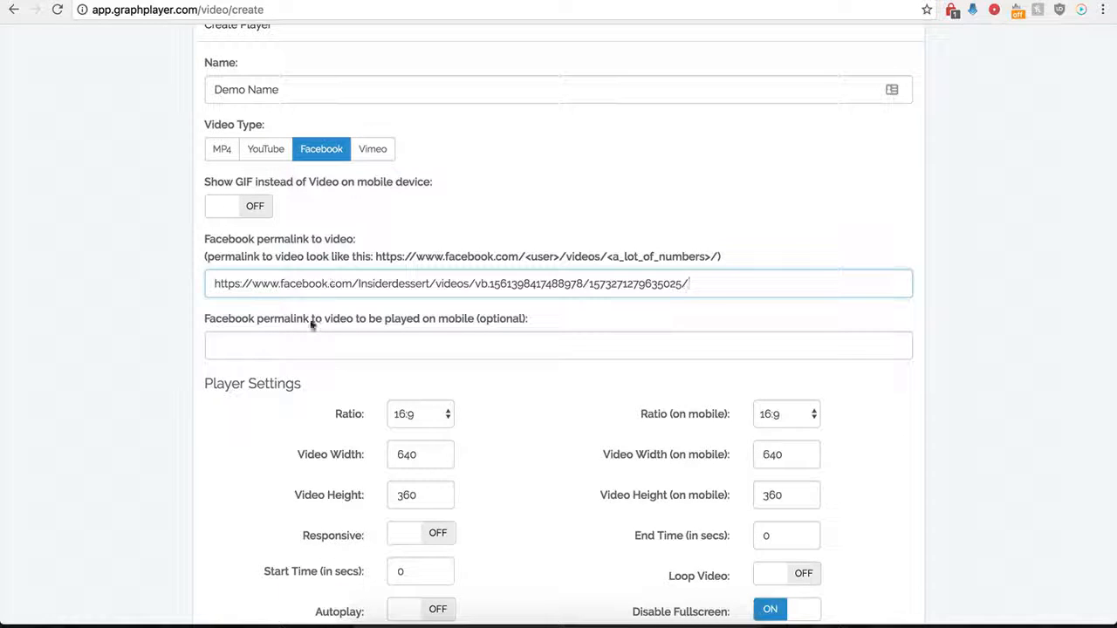
left_click(278, 349)
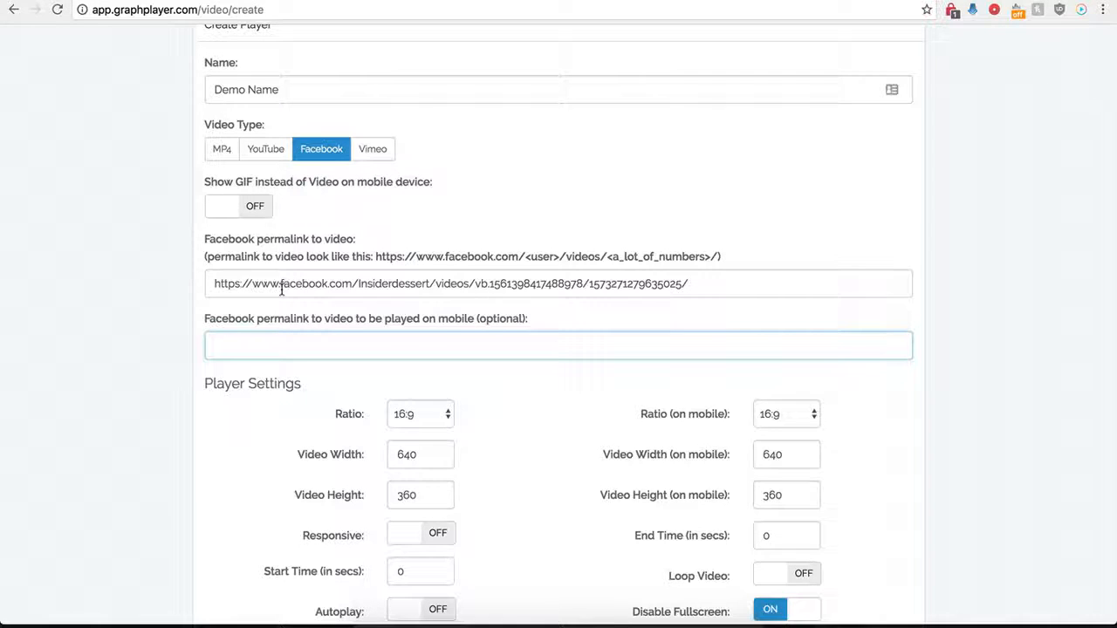
left_click_drag(317, 282, 493, 284)
key("Tab")
left_click_drag(240, 283, 494, 284)
left_click(375, 346)
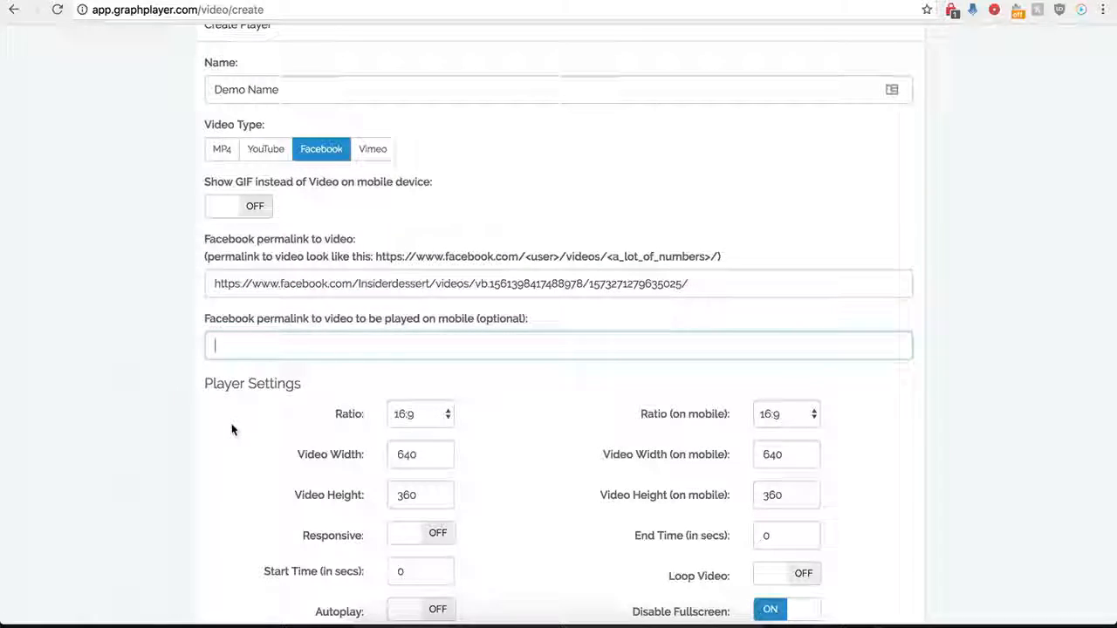
Check the ratio options offered for the desktop and mobile players
scroll(231, 424, "down", 1)
scroll(231, 425, "down", 3)
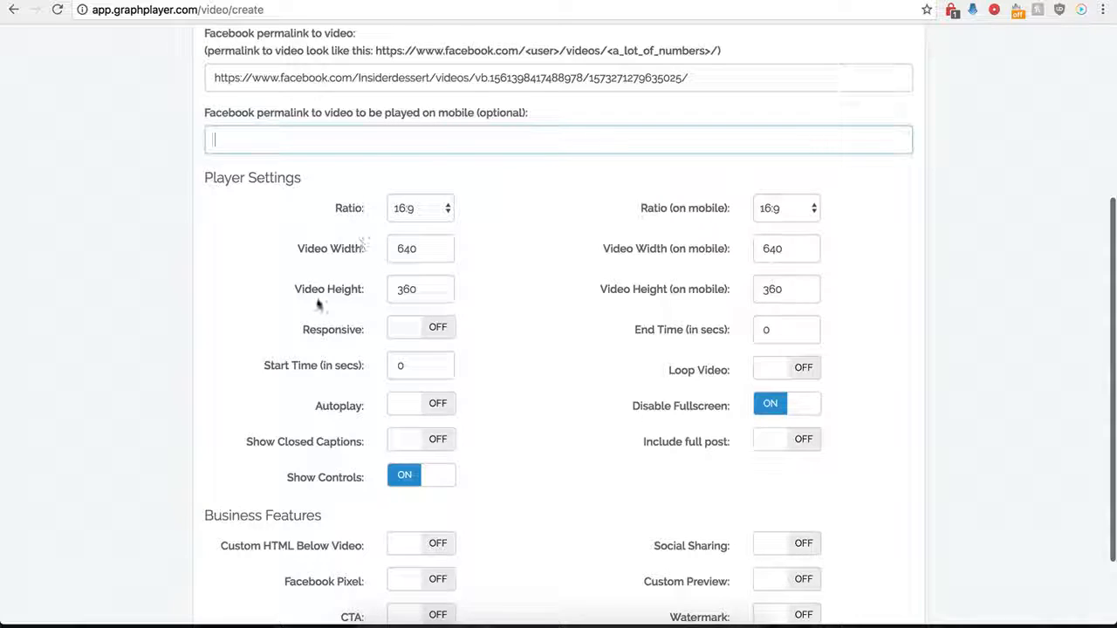
left_click(439, 210)
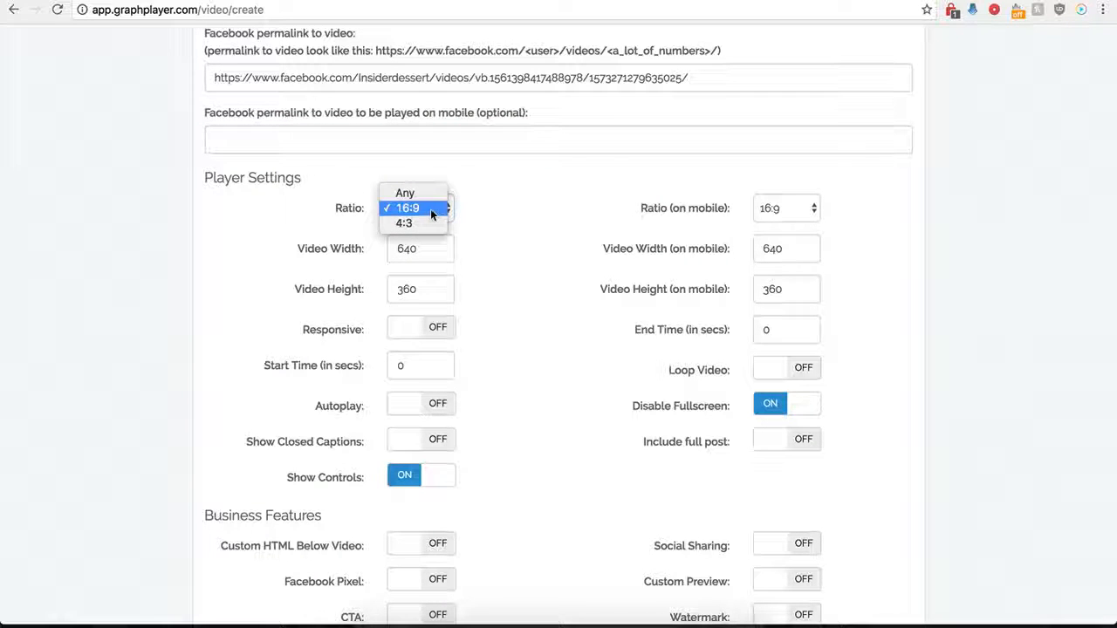
left_click(422, 213)
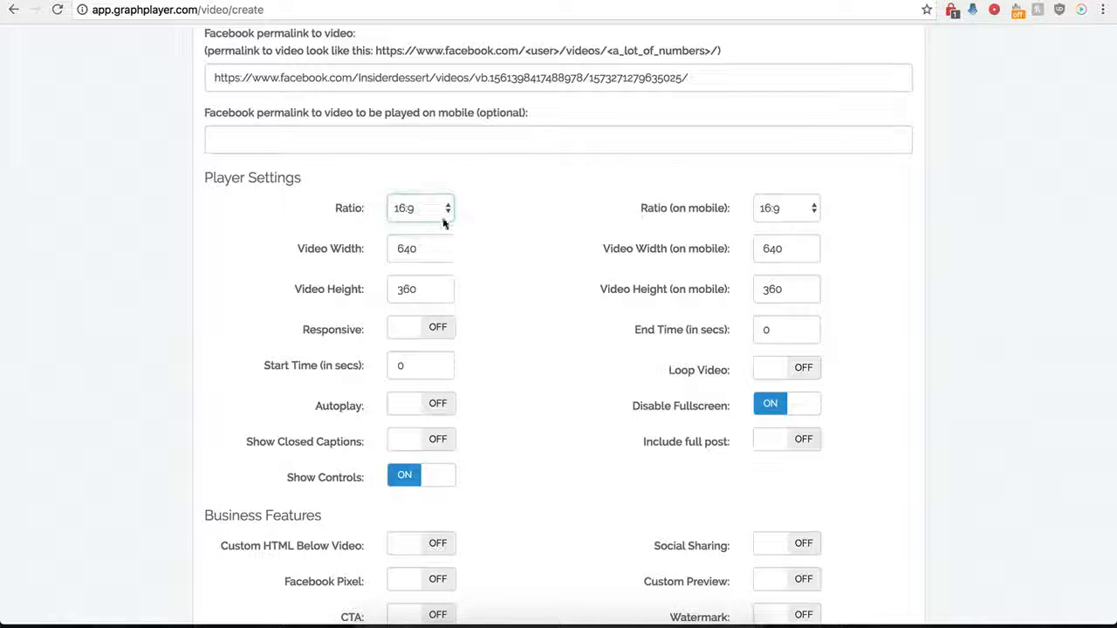
left_click(770, 215)
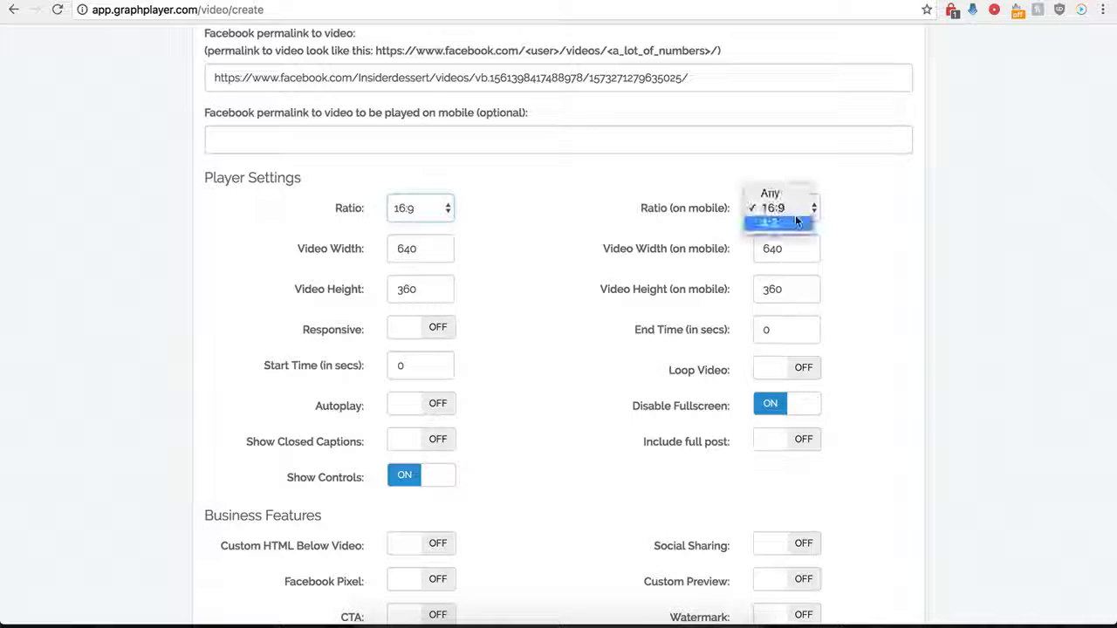
left_click(634, 205)
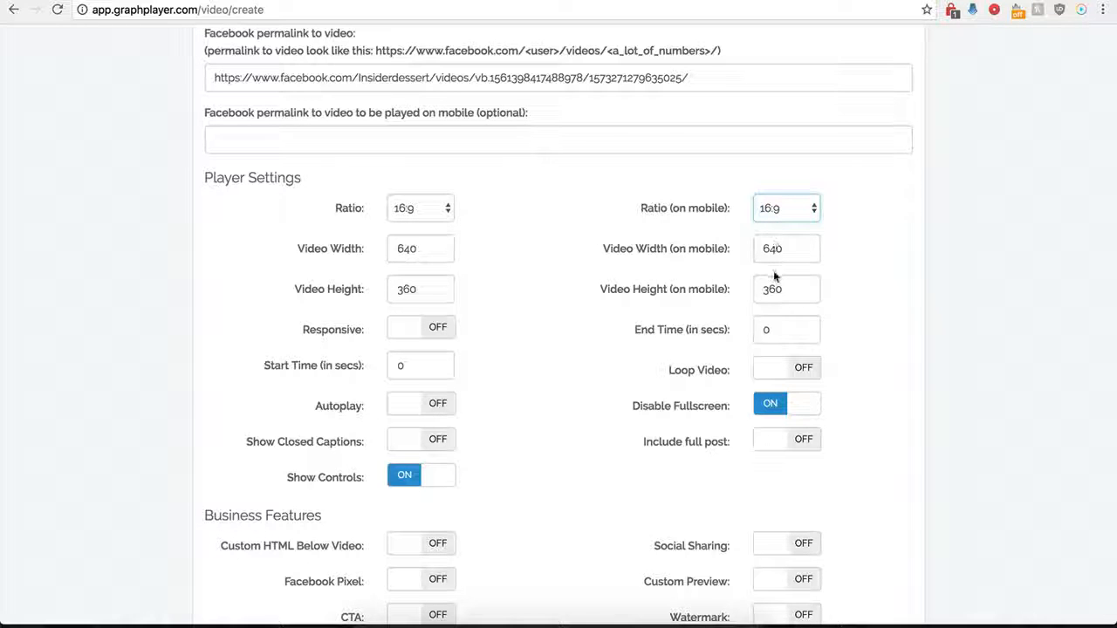
left_click(439, 328)
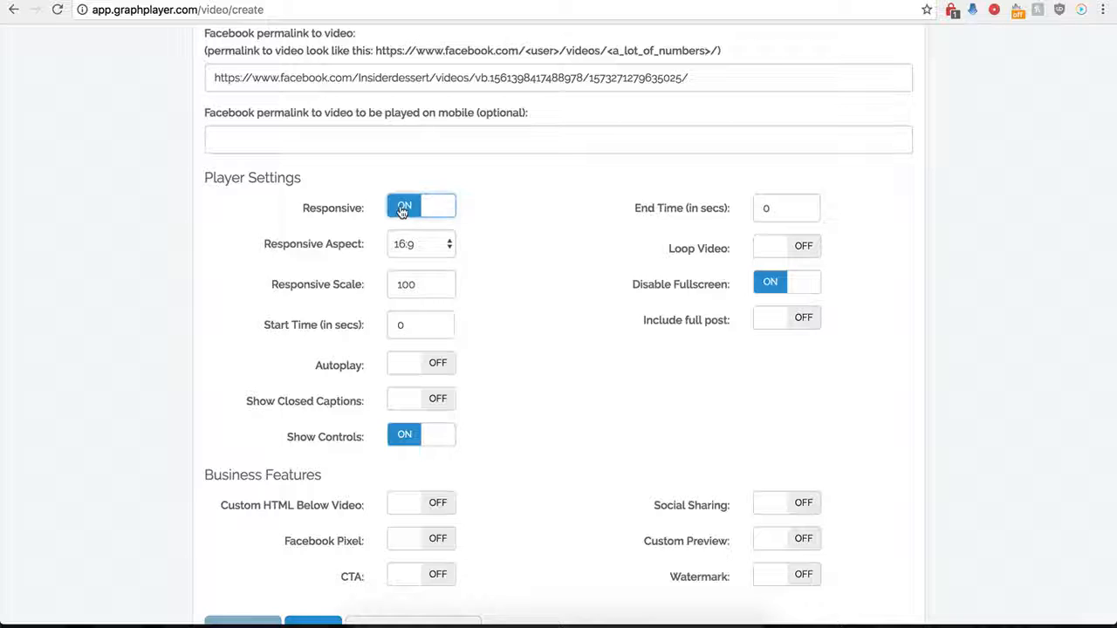
left_click(403, 208)
left_click(424, 326)
left_click(405, 219)
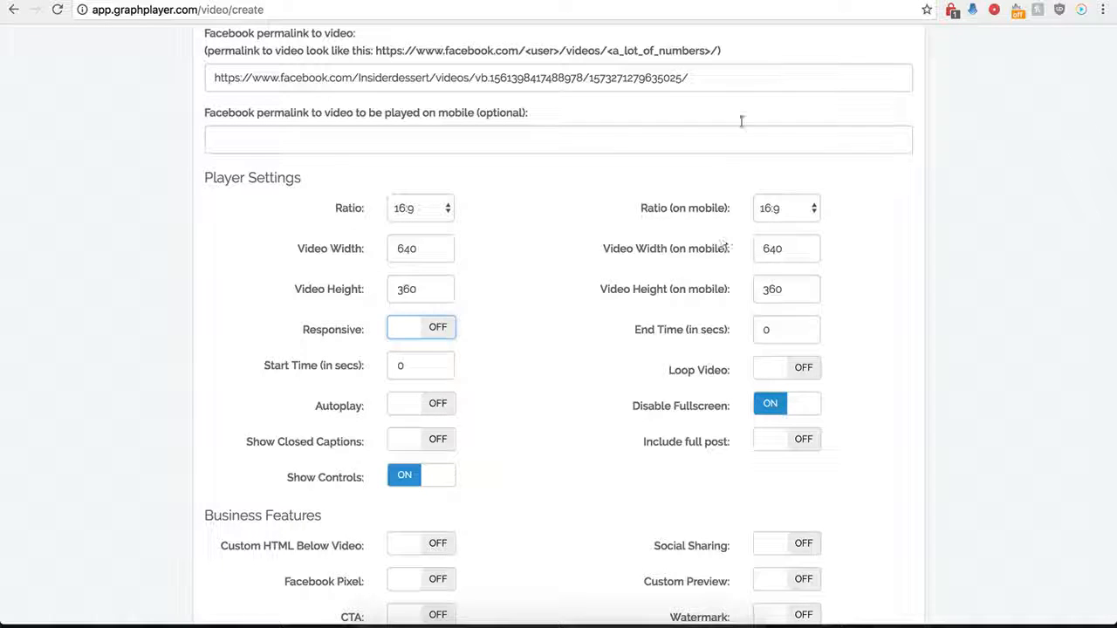
Set the video's start time to 1 second and its end time to 30 seconds
left_click(808, 1)
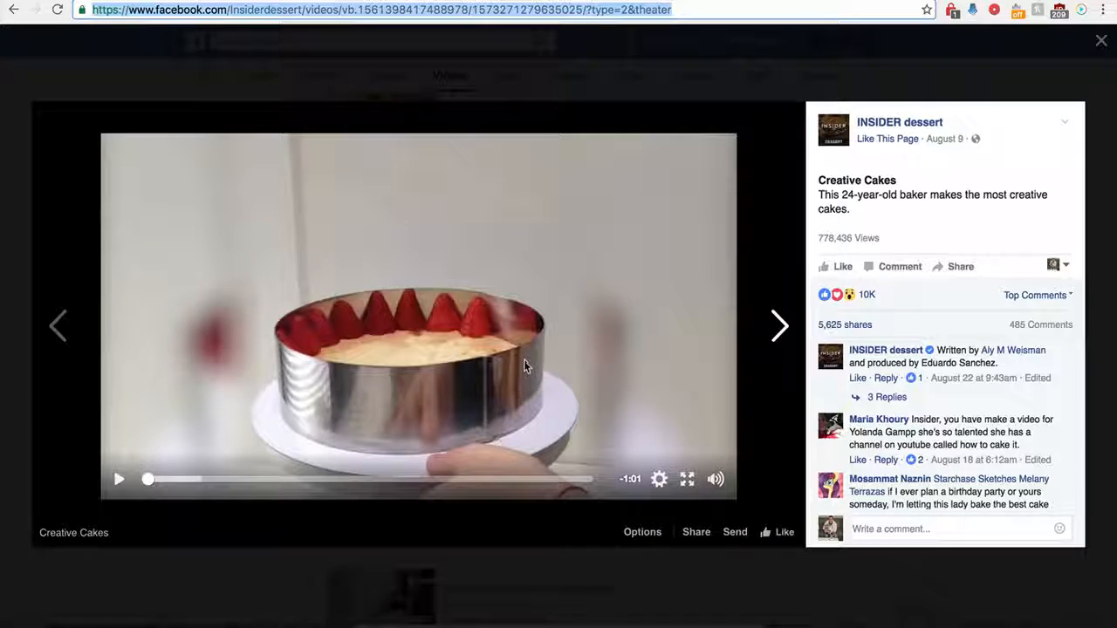
left_click(364, 1)
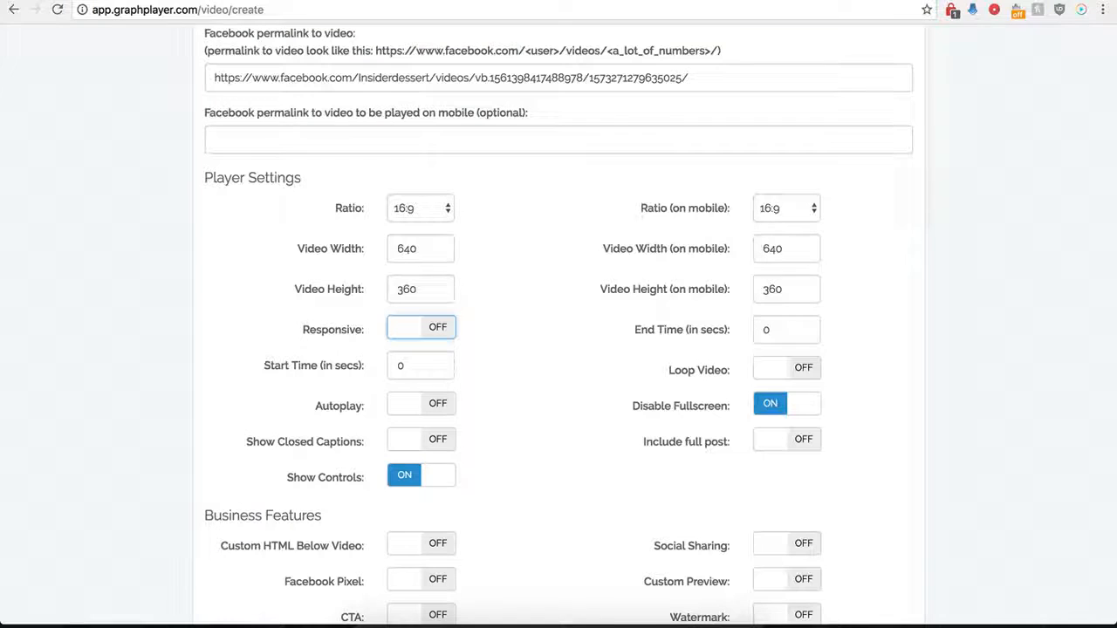
left_click(396, 368)
left_click_drag(398, 367, 415, 374)
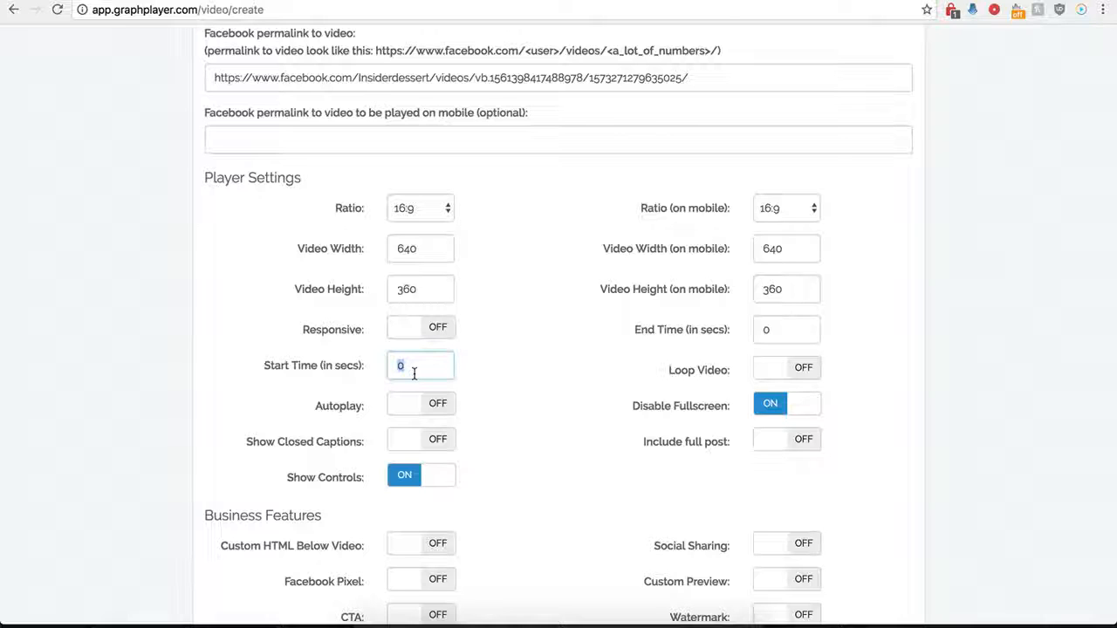
type("1")
left_click(793, 330)
key("BackSpace")
type("30")
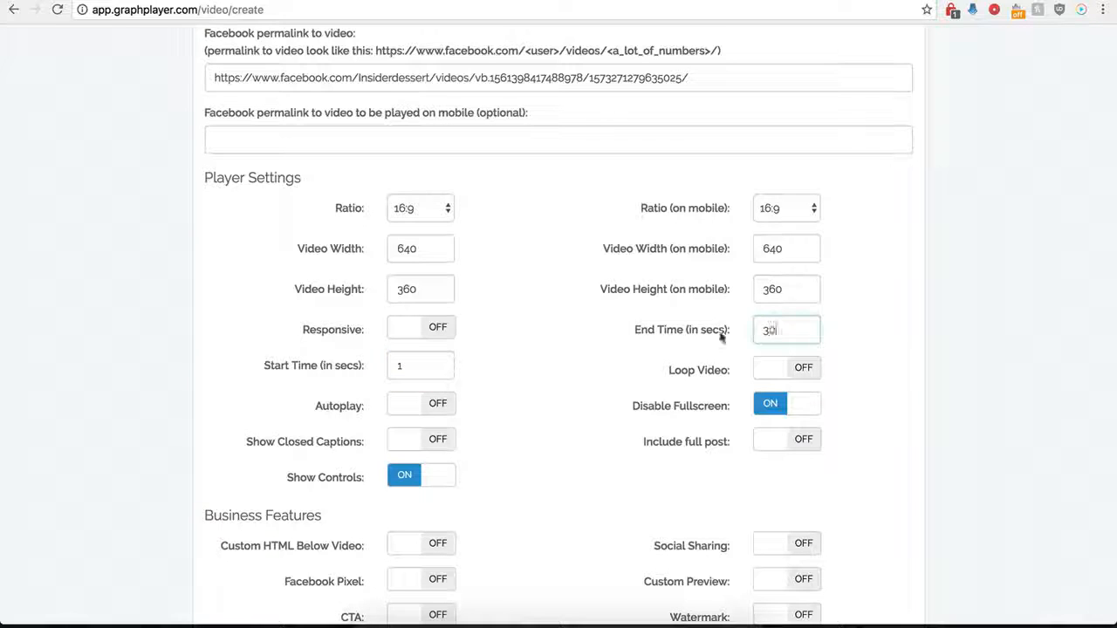
left_click(550, 360)
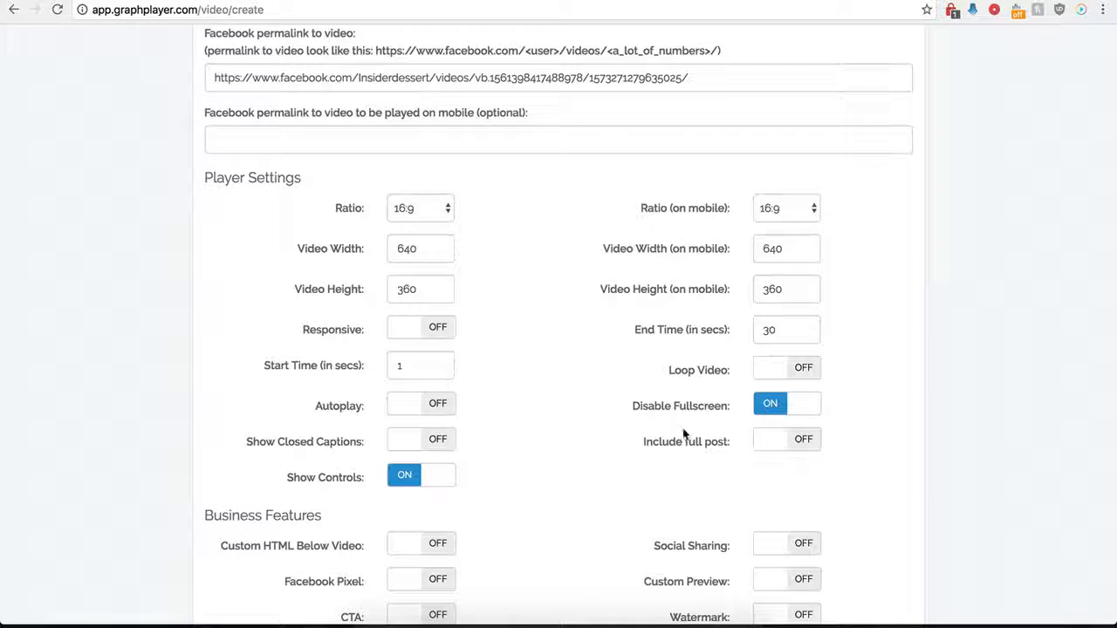
scroll(611, 388, "up", 1)
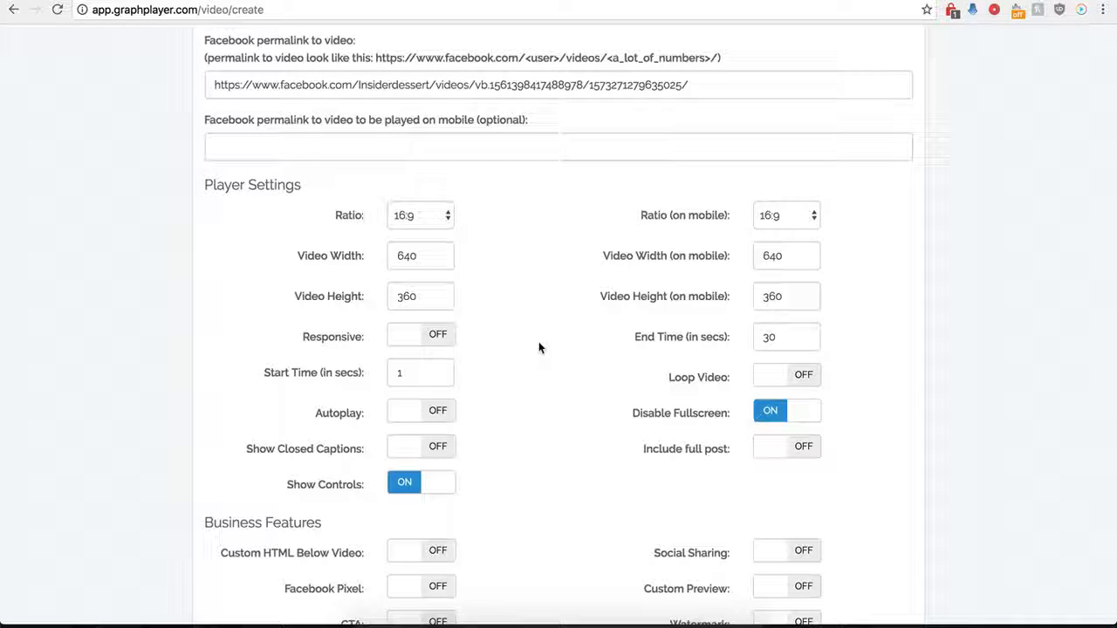
left_click(796, 460)
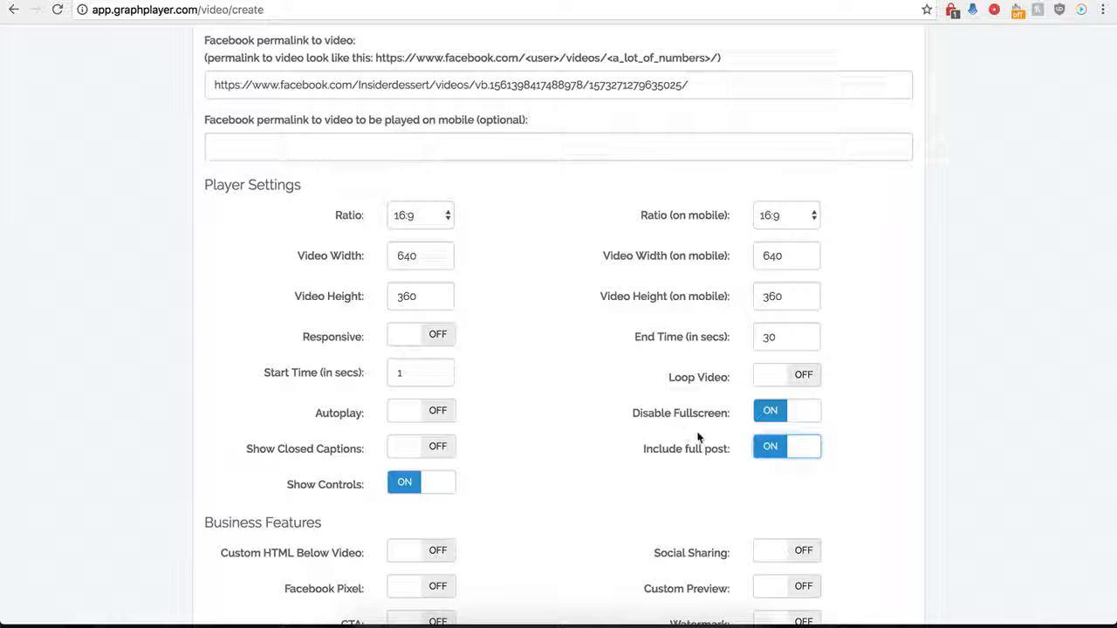
left_click(770, 455)
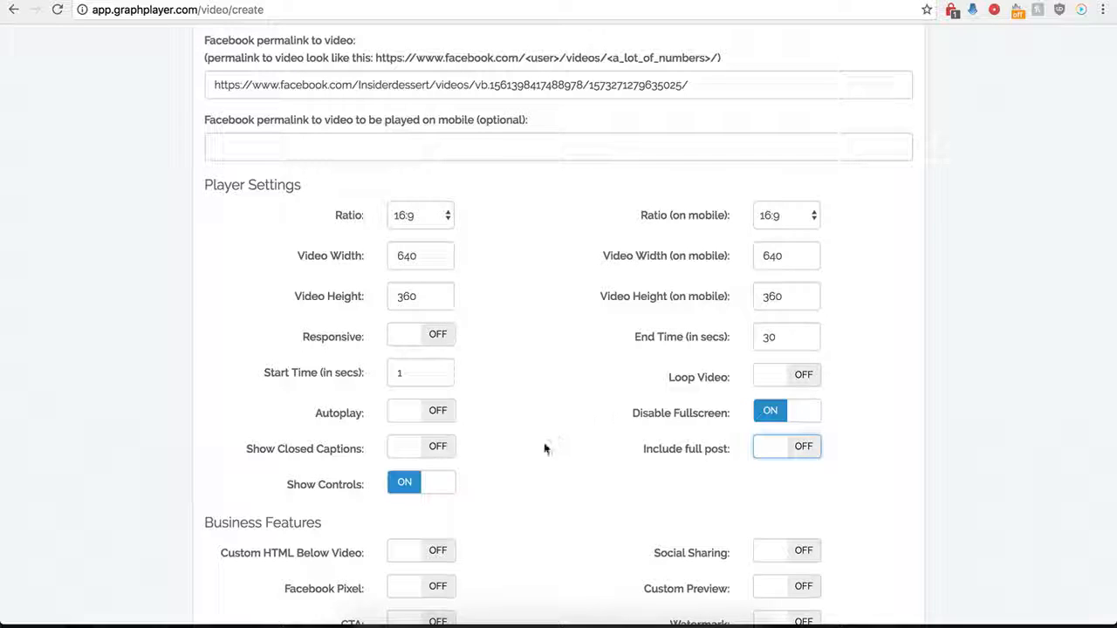
Save the player and copy its secure embed code
scroll(544, 445, "down", 2)
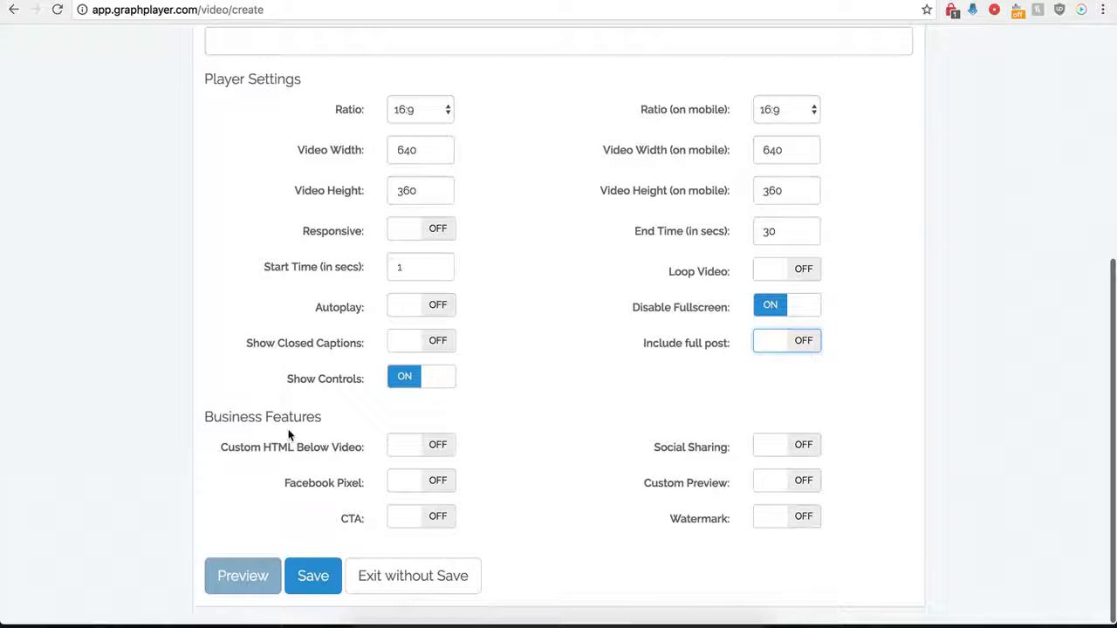
left_click(312, 570)
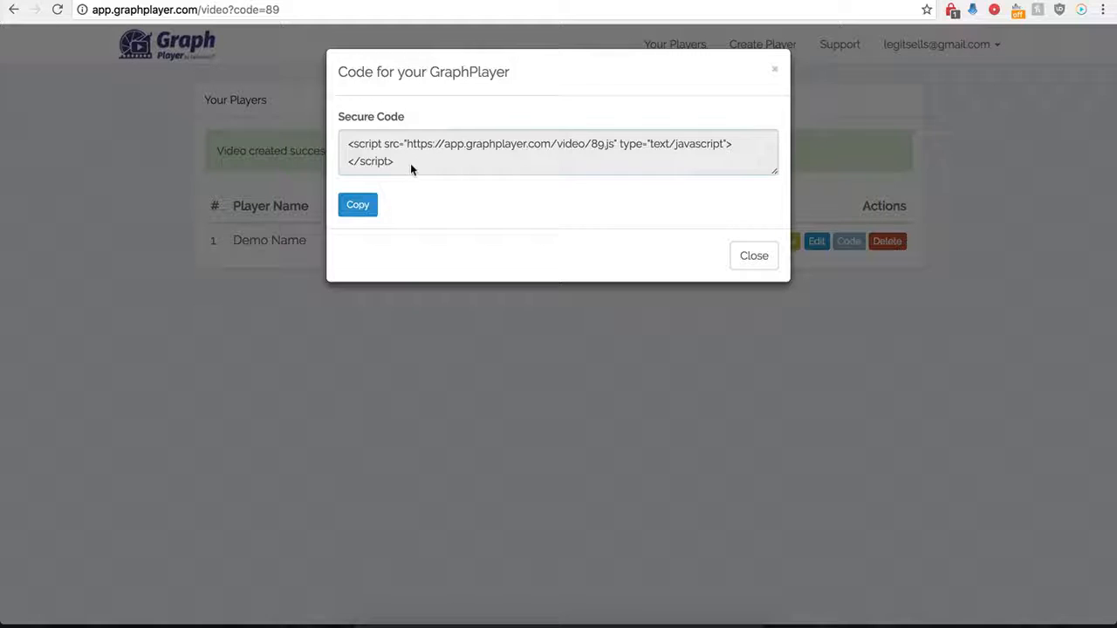
left_click_drag(410, 163, 345, 145)
key("super+c")
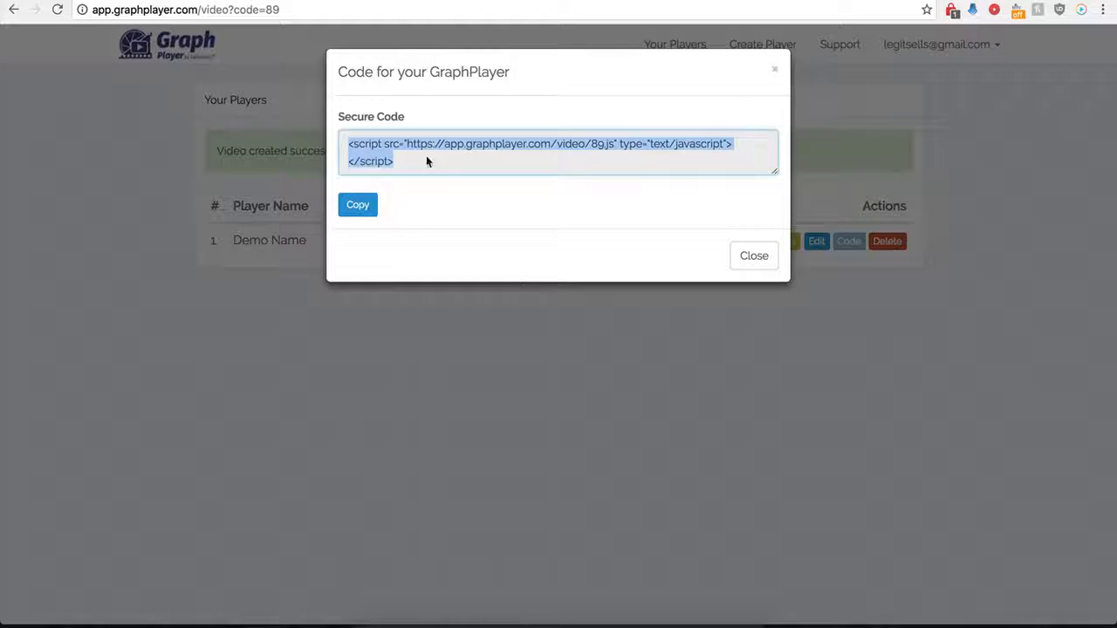
Switch to WordPress, paste the embed code into the "Hello world!" post's text editor, and update the post
key("ctrl+Tab")
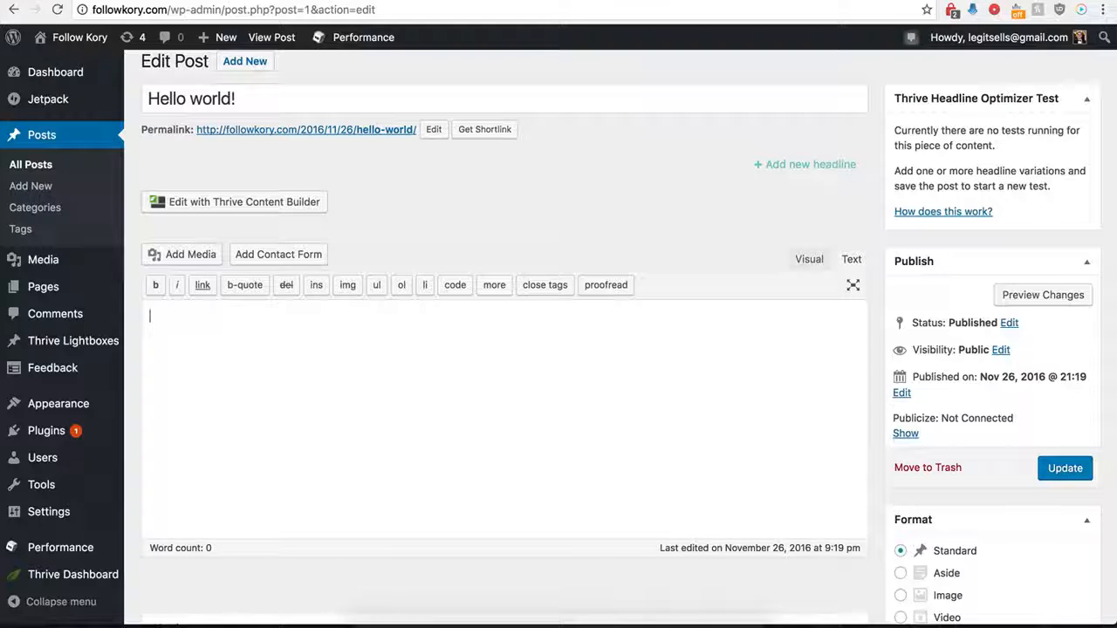
left_click(282, 374)
key("super+v")
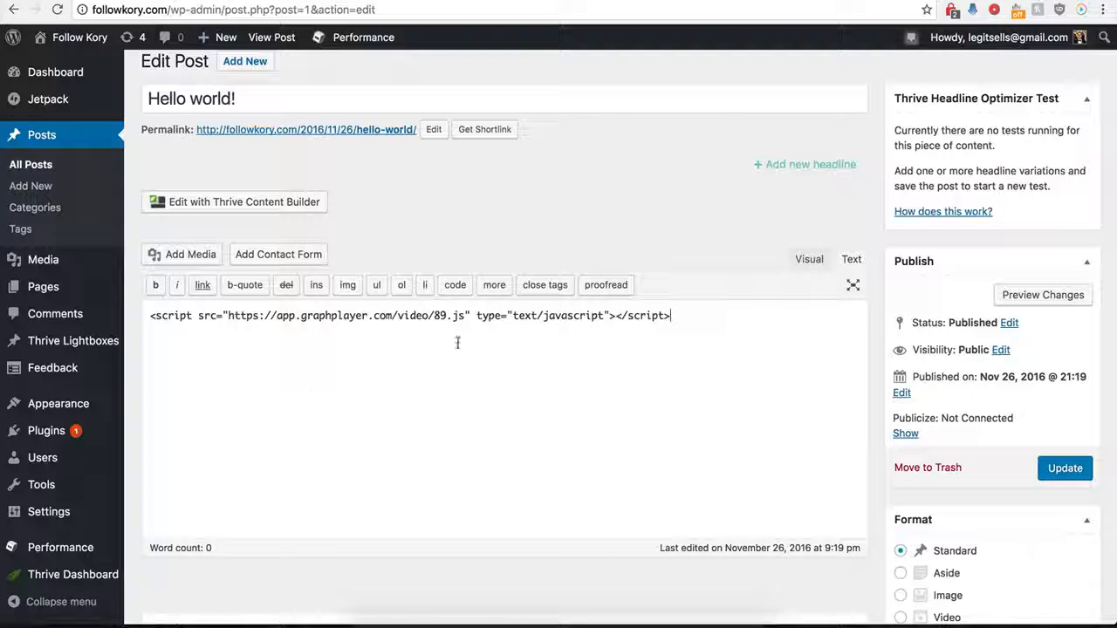
left_click(1072, 472)
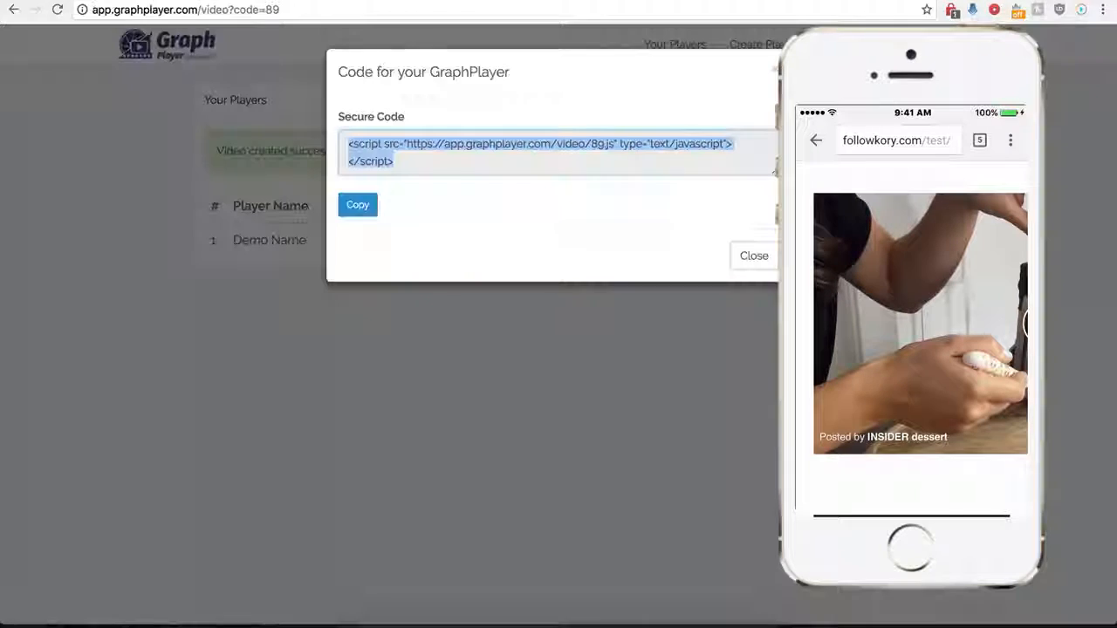
Open the Demo Name player for editing and turn on showing a GIF instead of the video on mobile devices
left_click(744, 261)
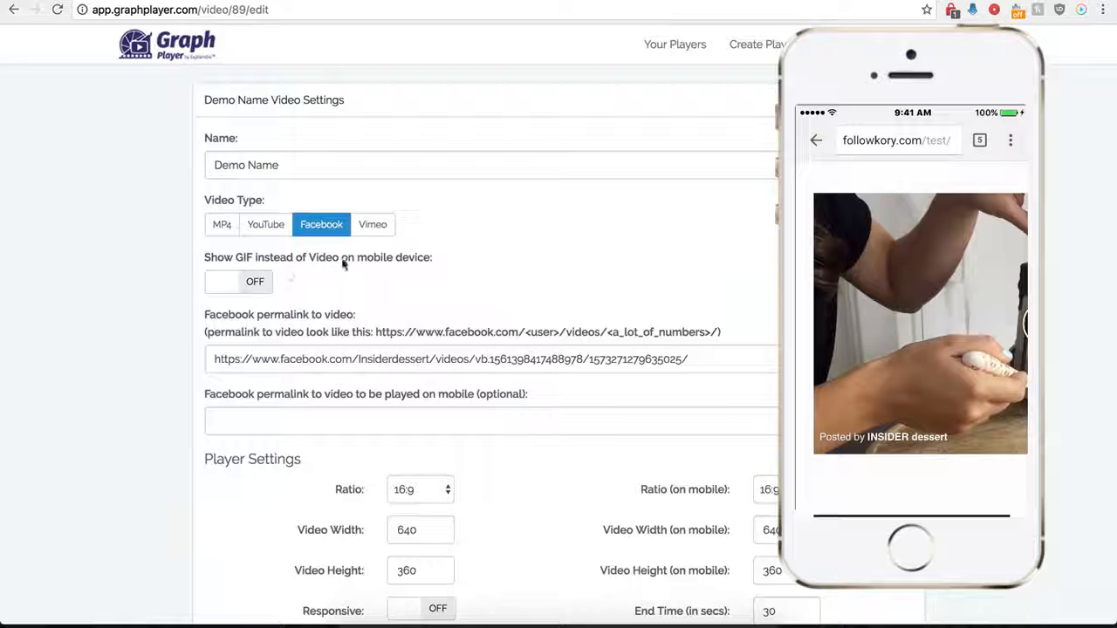
left_click(257, 281)
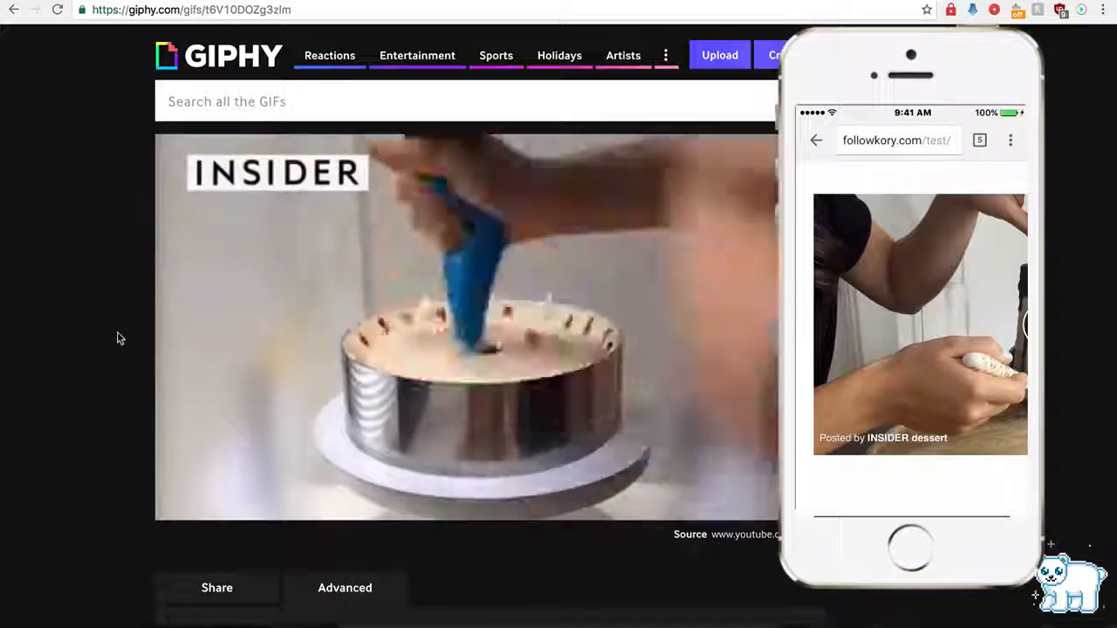
scroll(119, 345, "down", 2)
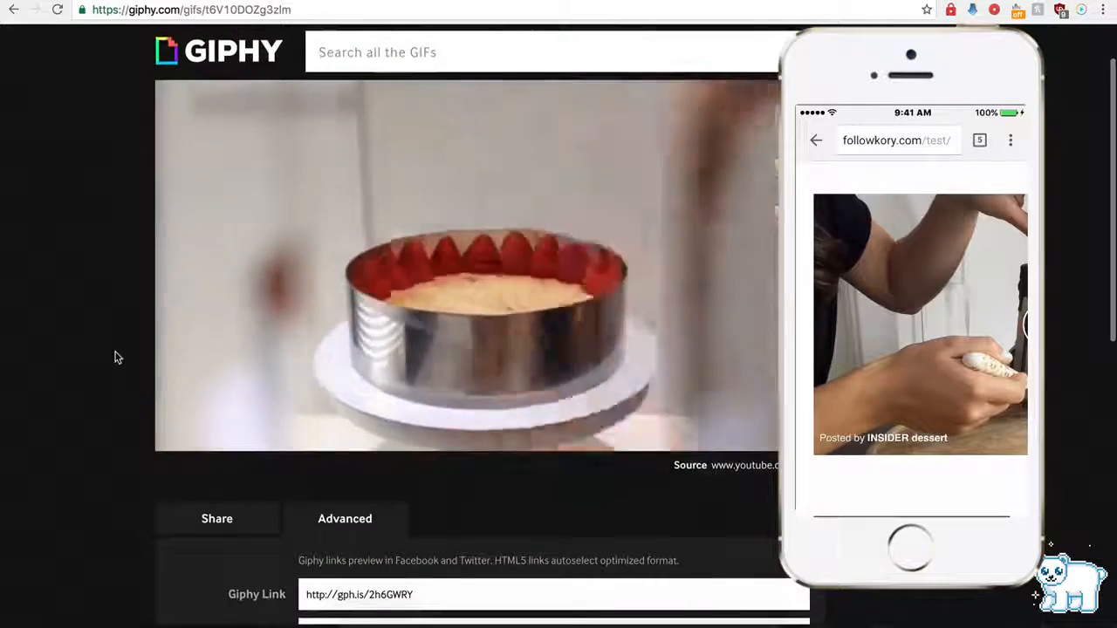
scroll(261, 366, "down", 3)
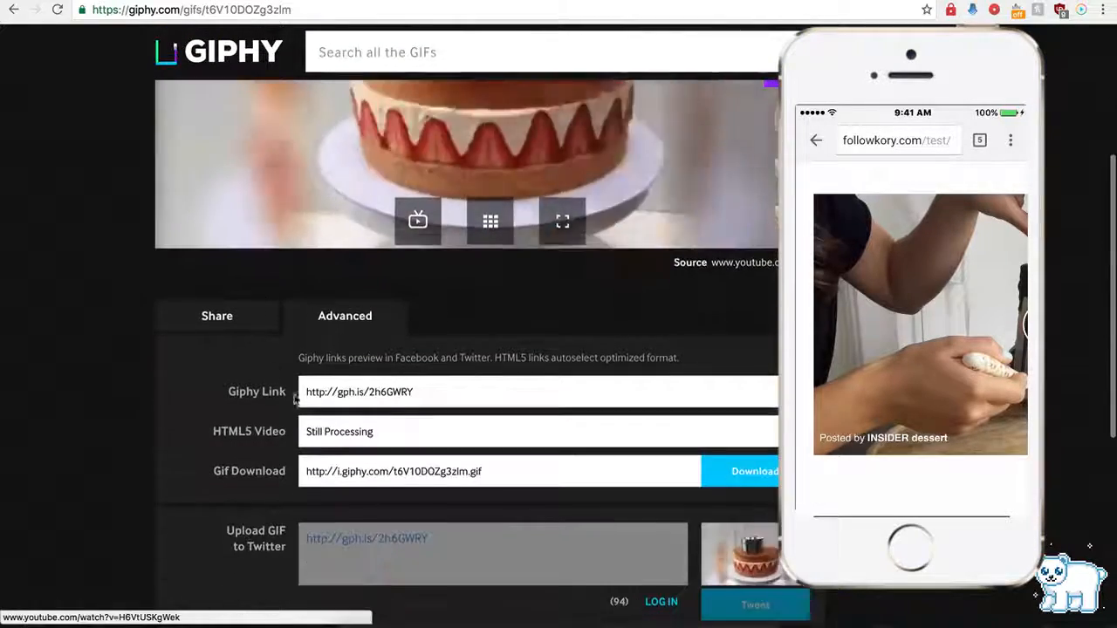
left_click(346, 394)
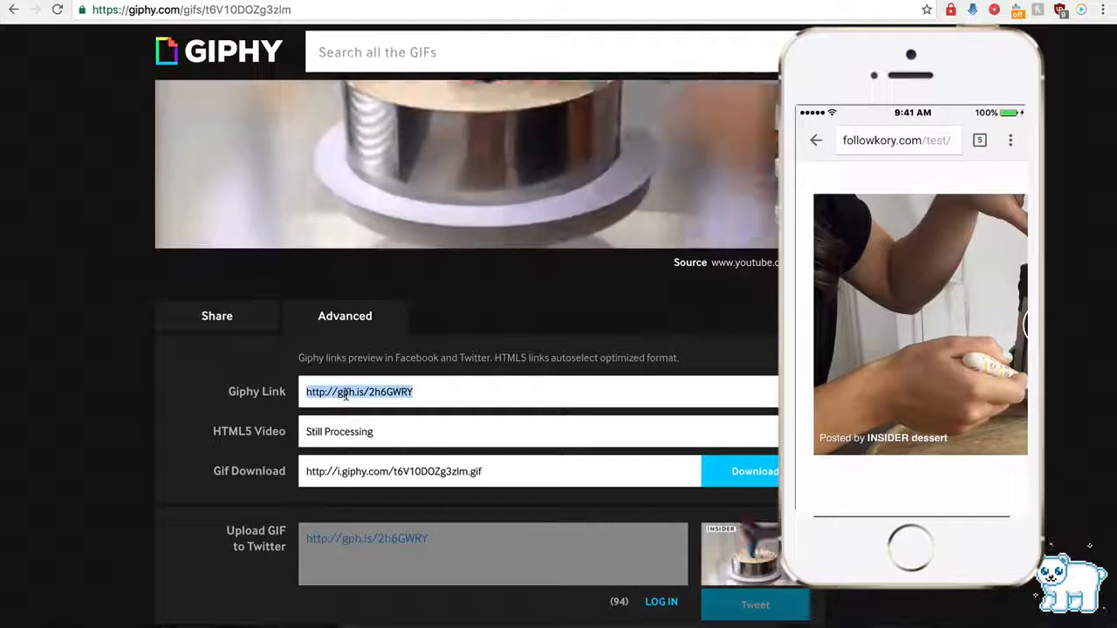
left_click(488, 0)
left_click(290, 342)
type("http://gph.is/1N6D8WY")
scroll(165, 428, "down", 5)
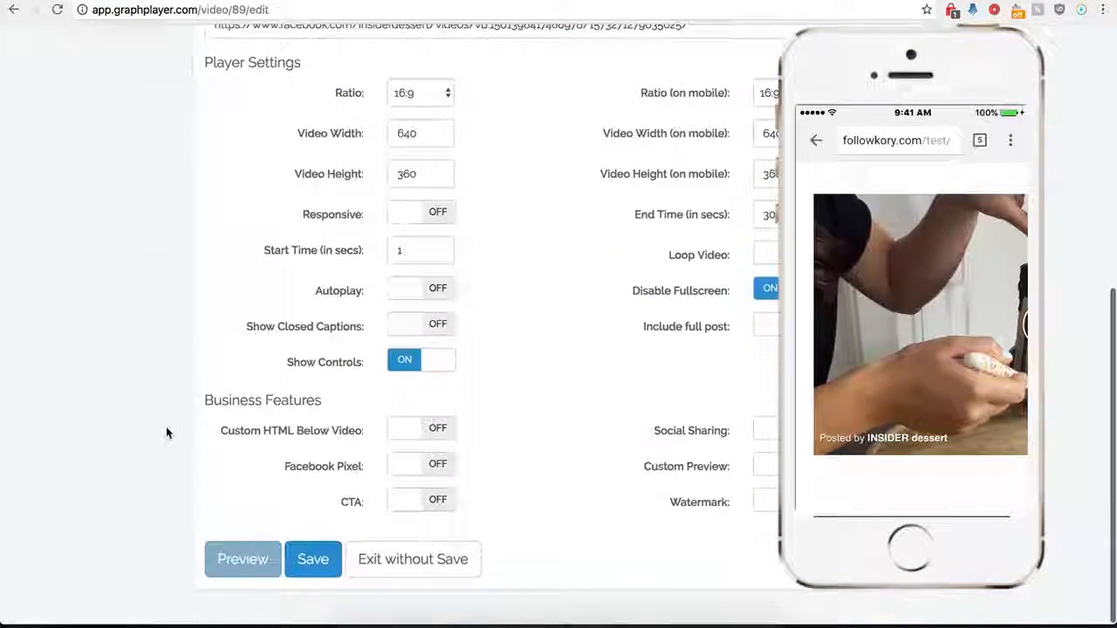
left_click(313, 574)
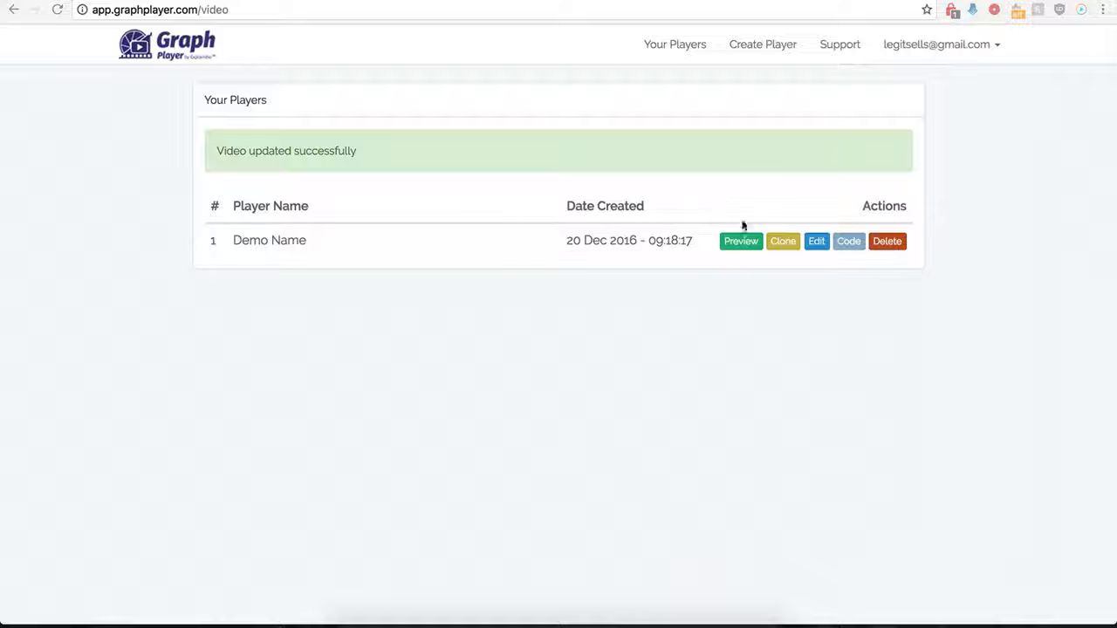
Edit the Demo Name player to include the full Facebook post and save it
left_click(815, 242)
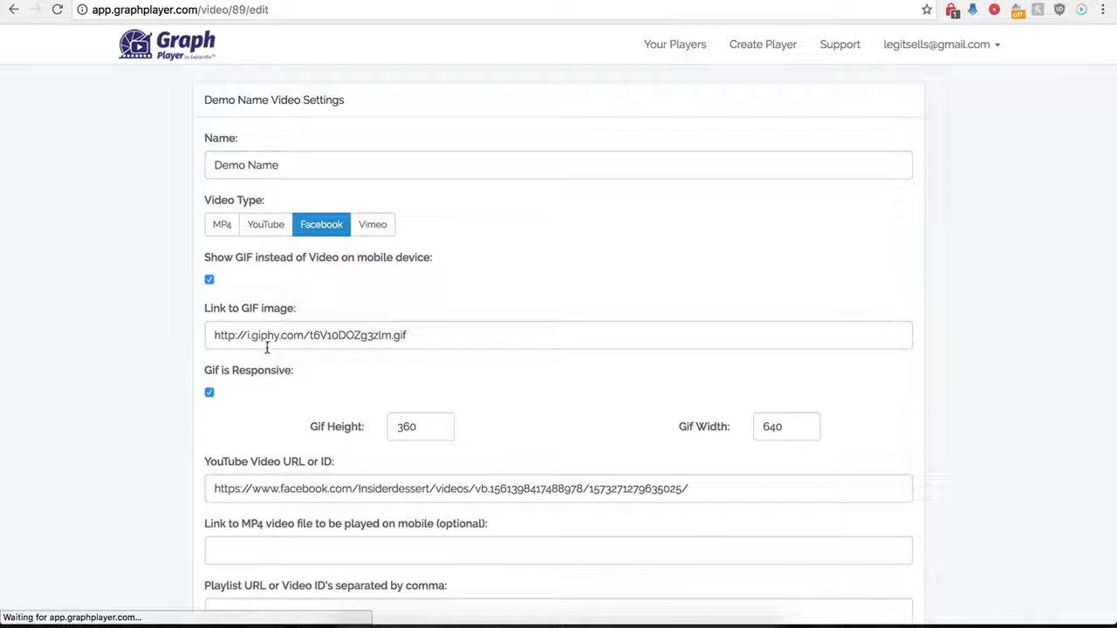
scroll(186, 422, "down", 4)
scroll(186, 422, "down", 5)
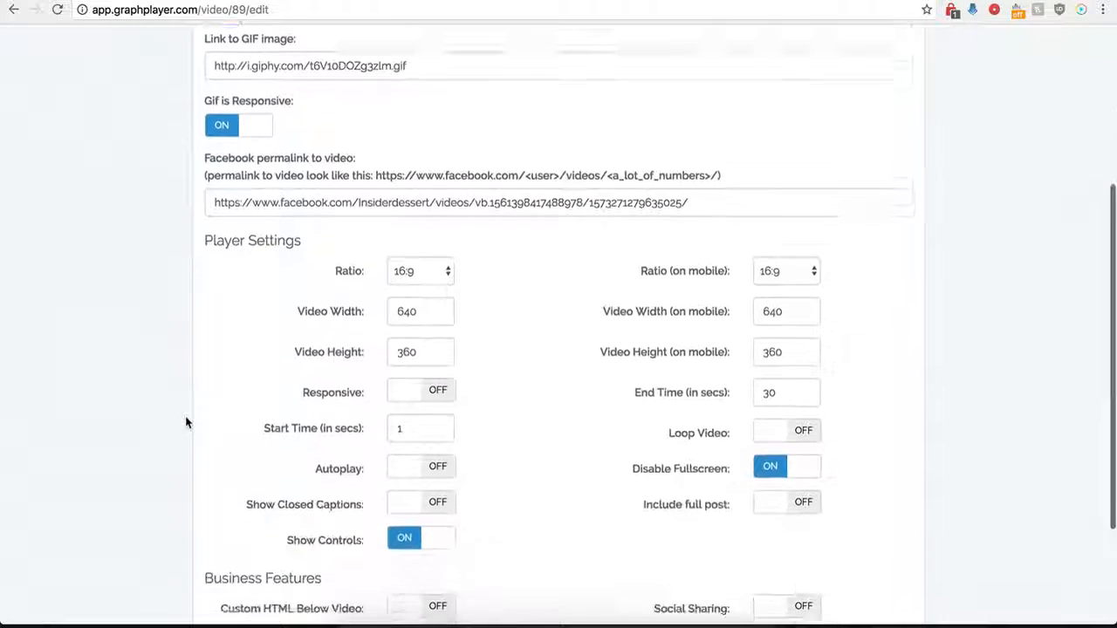
scroll(186, 422, "down", 1)
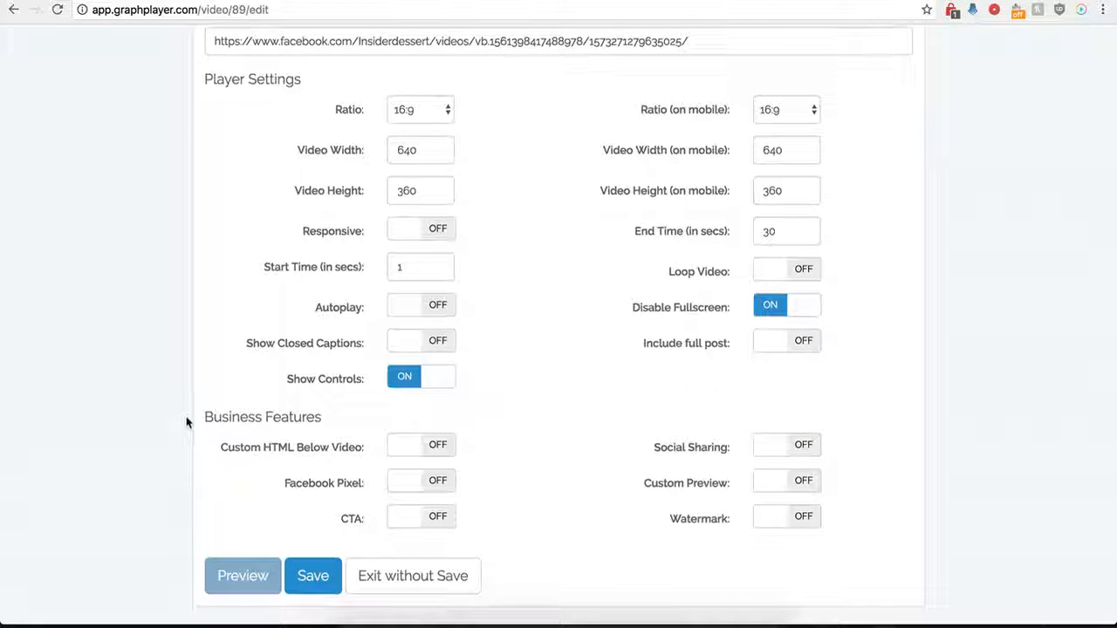
left_click(802, 346)
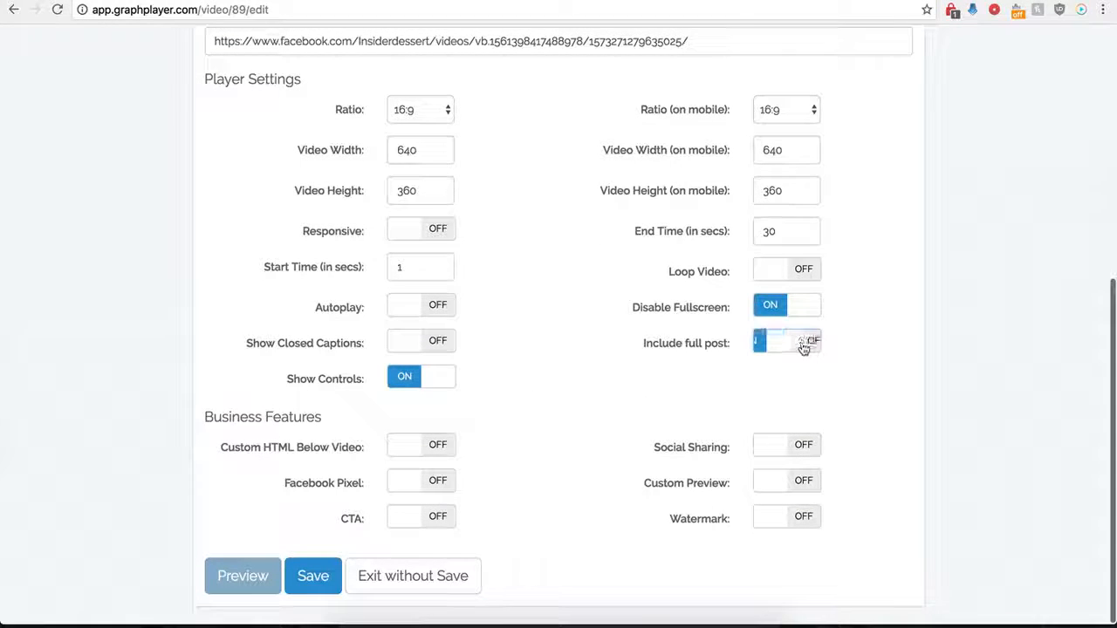
left_click(307, 578)
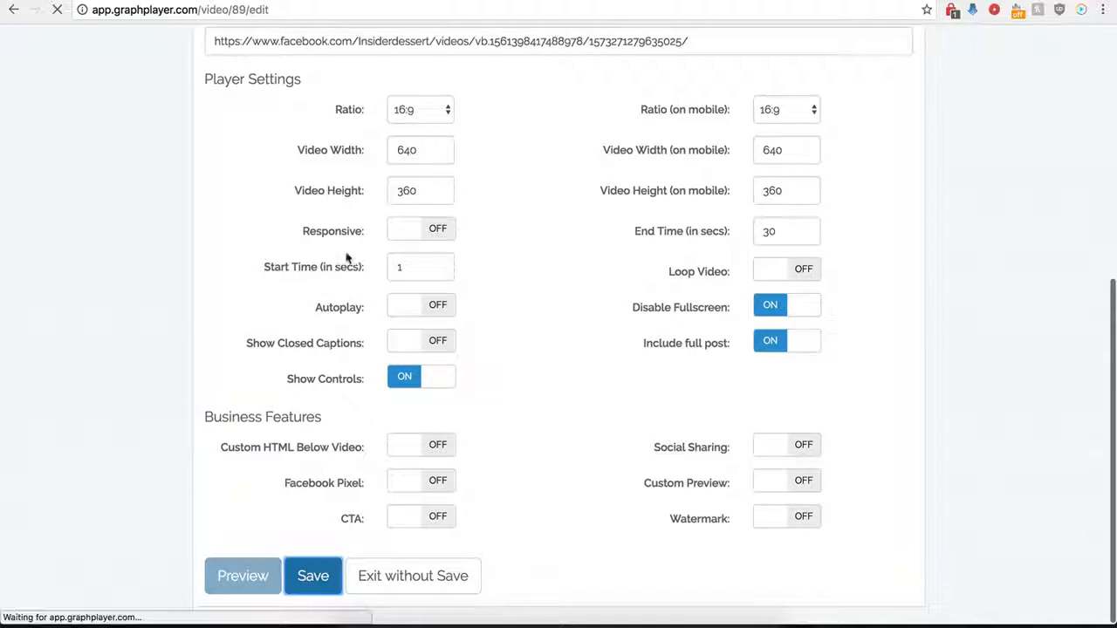
Switch to the published Test page, reload it, and examine the post text and reaction links below the video
left_click(482, 0)
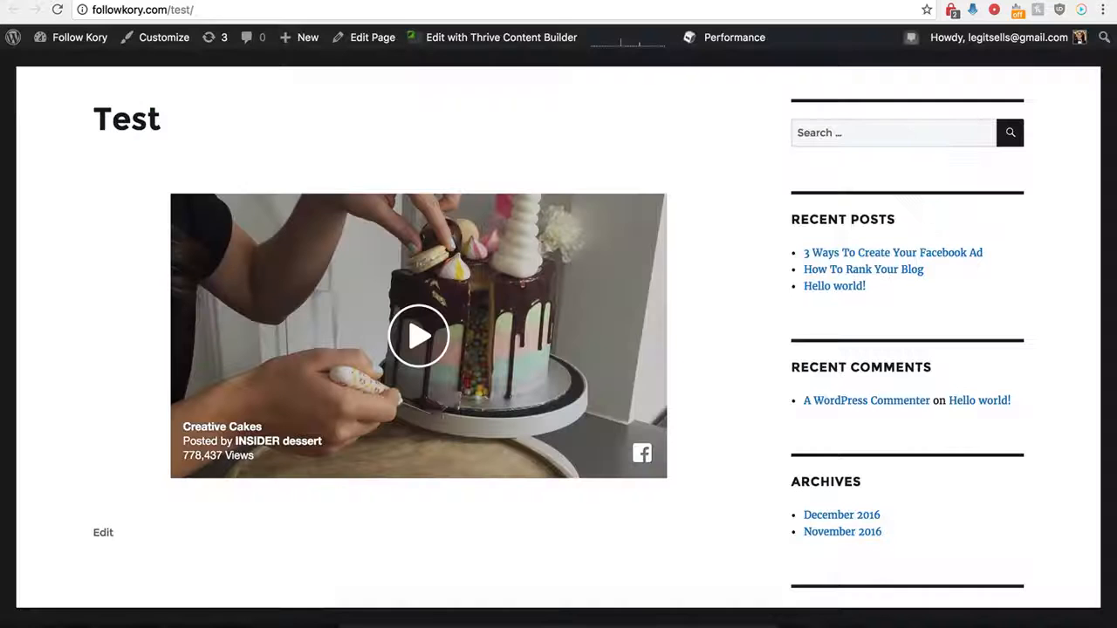
left_click(57, 10)
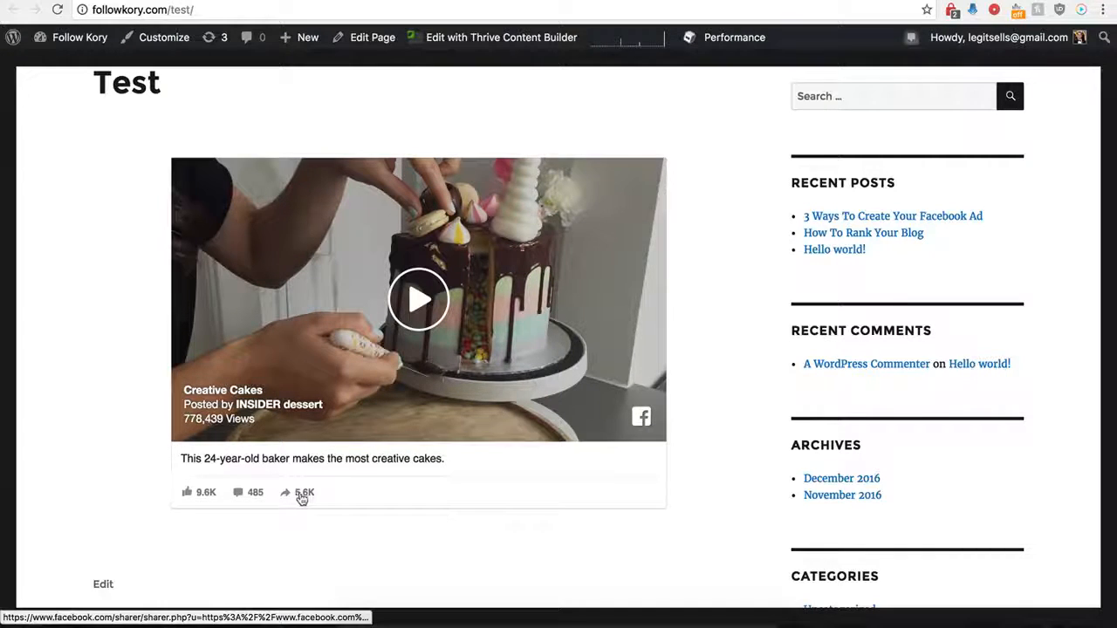
left_click(240, 493)
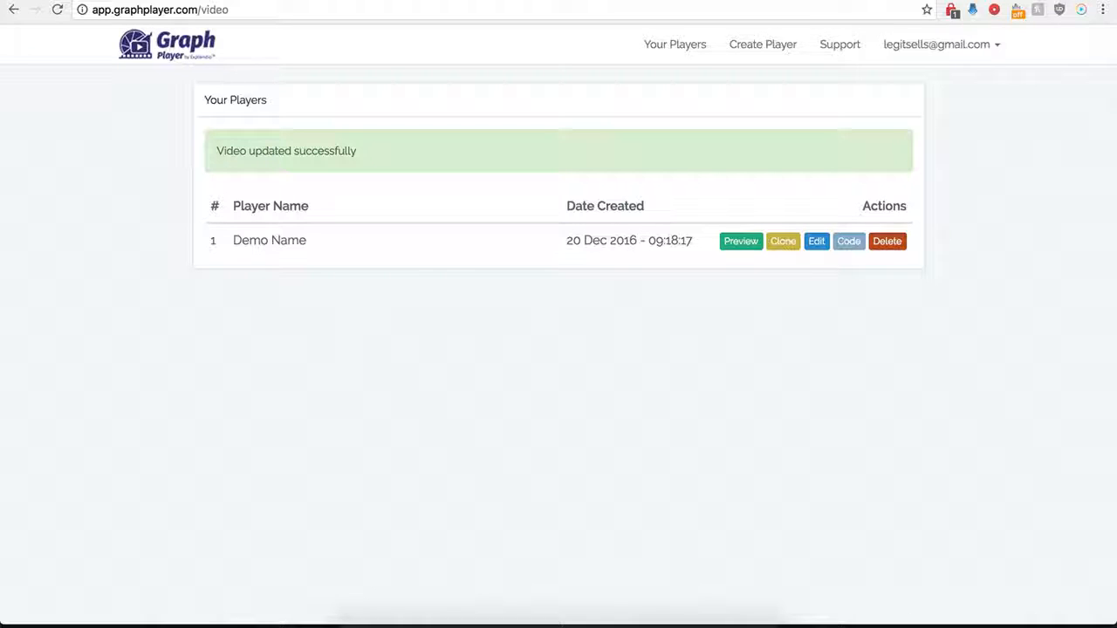
Return to GraphPlayer, edit the Demo Name player, and turn on custom HTML below the video
left_click(818, 244)
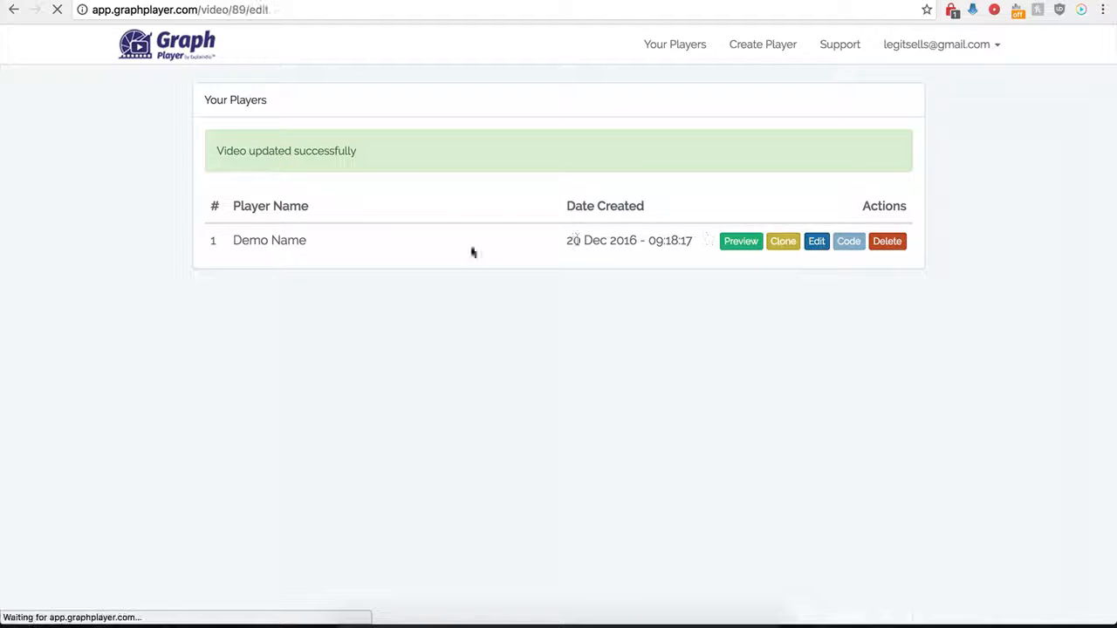
scroll(241, 427, "down", 5)
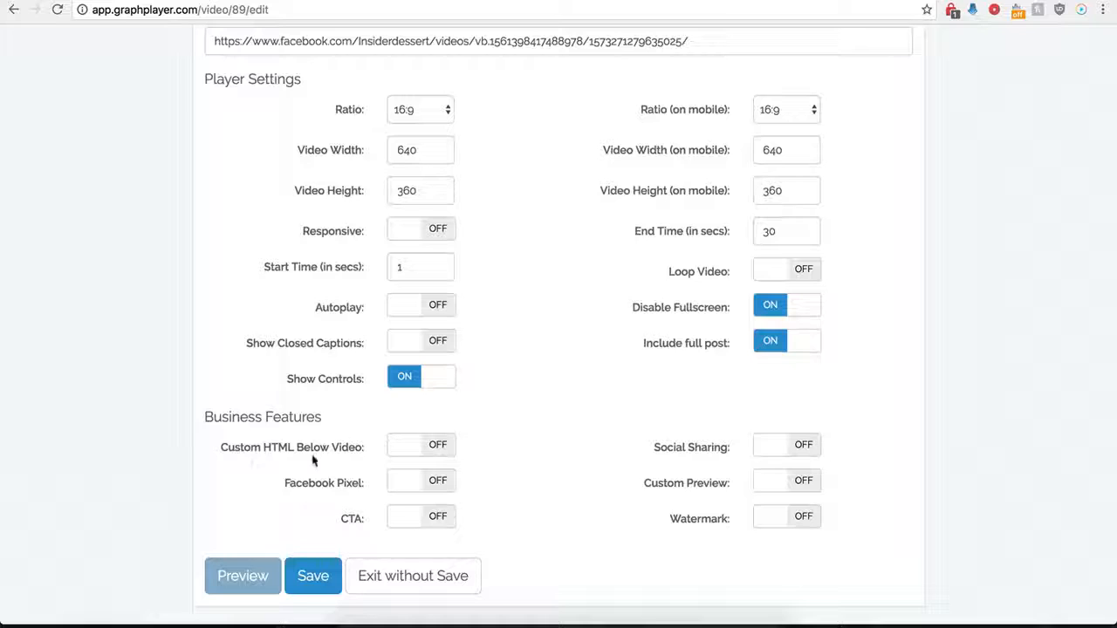
left_click(438, 445)
scroll(474, 481, "down", 2)
left_click(411, 344)
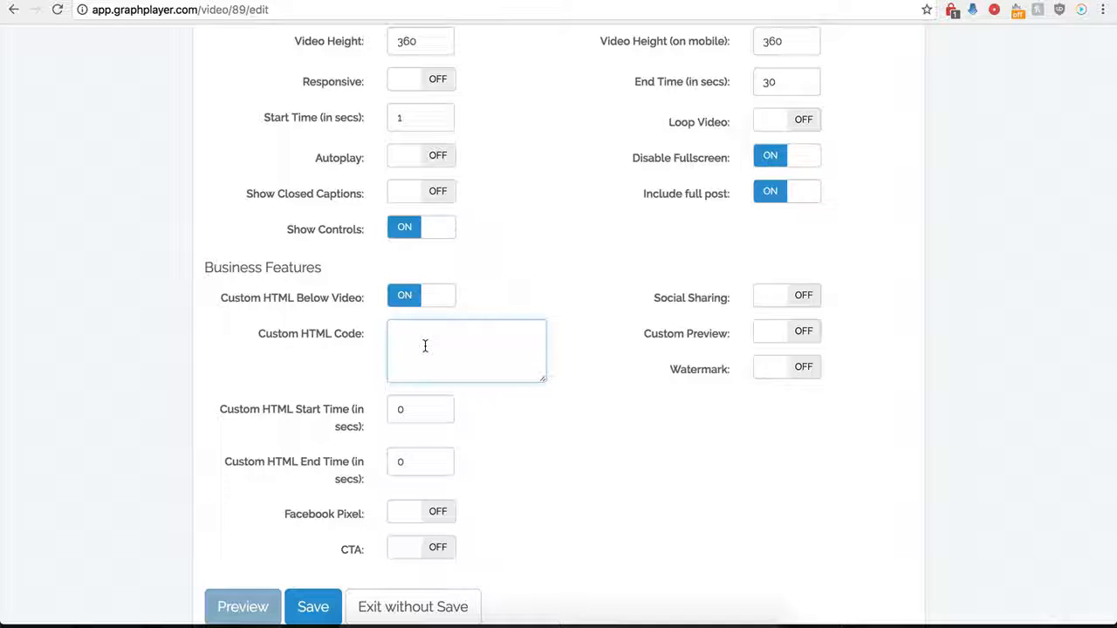
Set the custom HTML start time to 120 seconds
left_click(414, 414)
double_click(413, 415)
left_click_drag(421, 461, 393, 460)
left_click(411, 418)
left_click(432, 346)
scroll(432, 346, "up", 4)
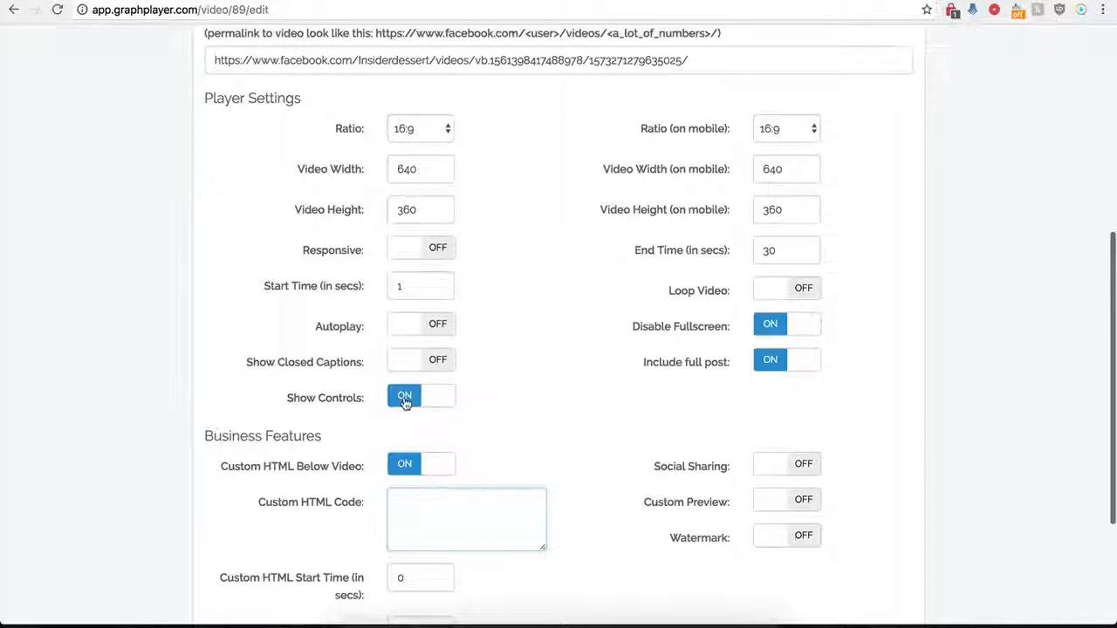
scroll(406, 397, "down", 2)
scroll(424, 410, "down", 1)
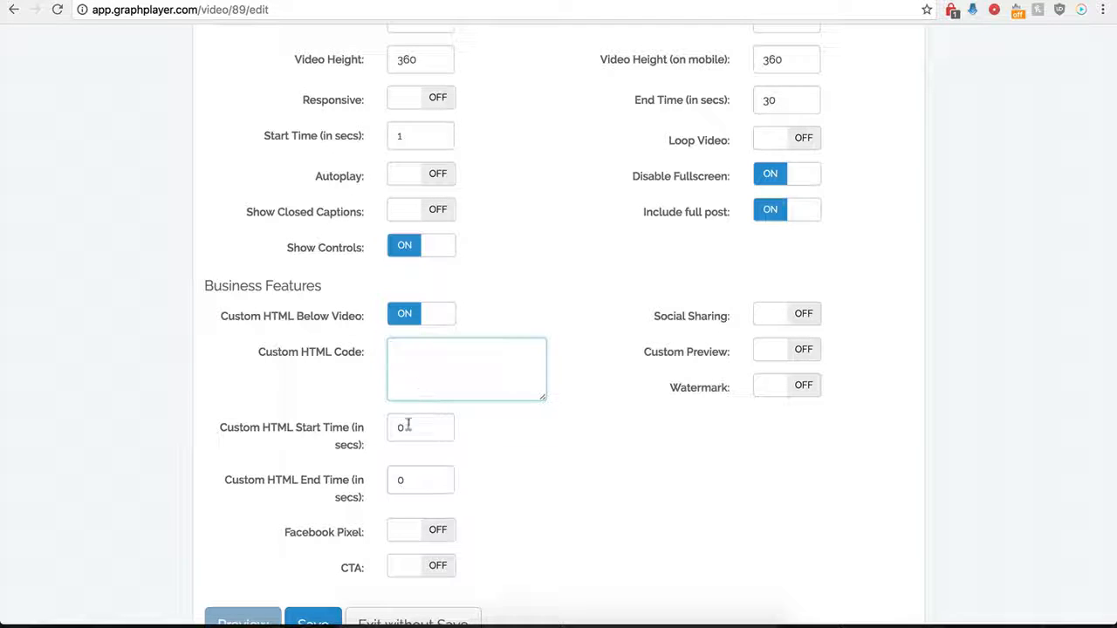
left_click_drag(427, 426, 390, 428)
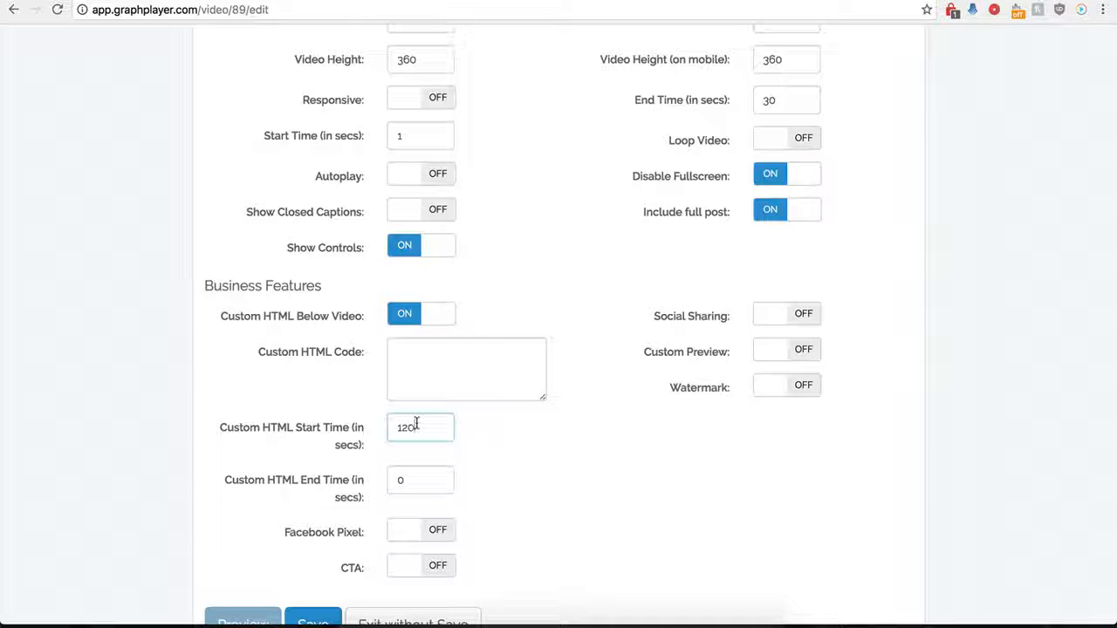
left_click(415, 358)
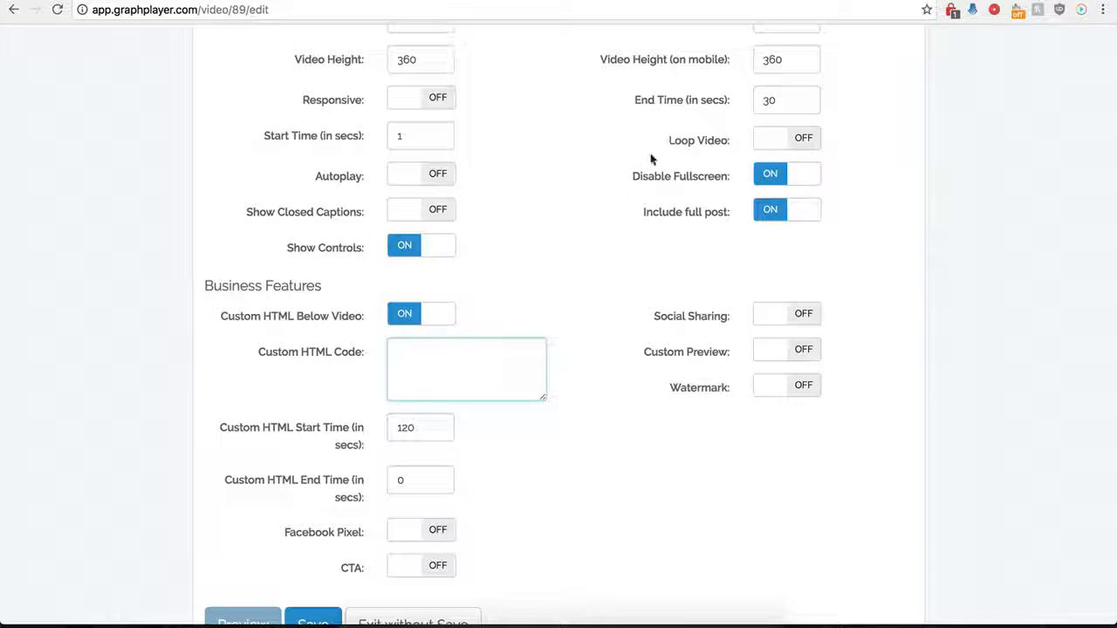
scroll(494, 362, "down", 1)
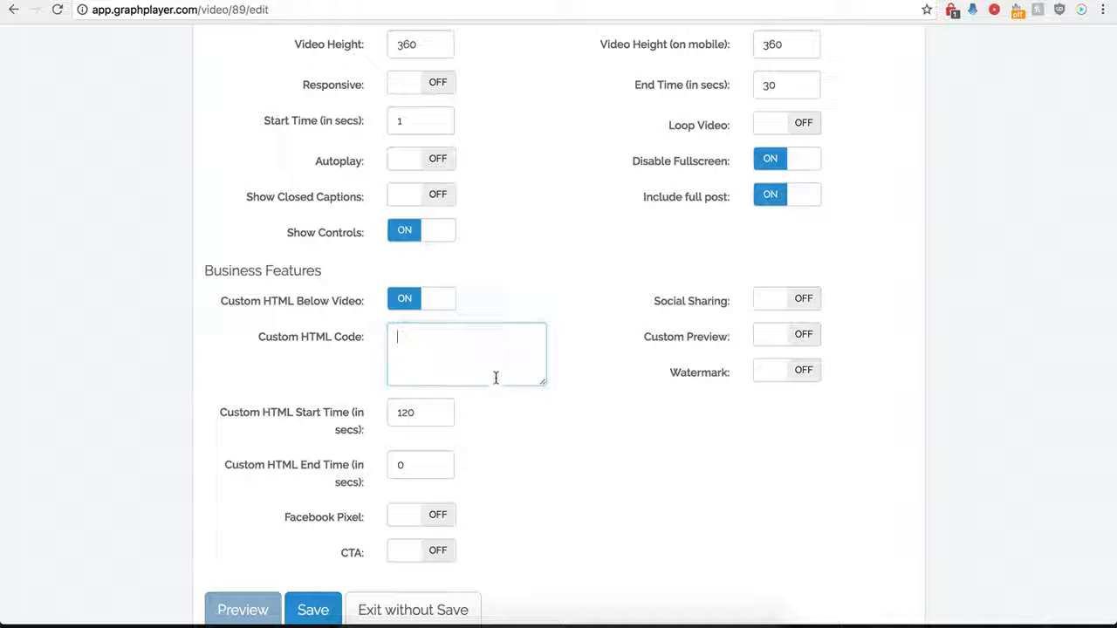
key("ctrl+v")
left_click_drag(542, 386, 578, 435)
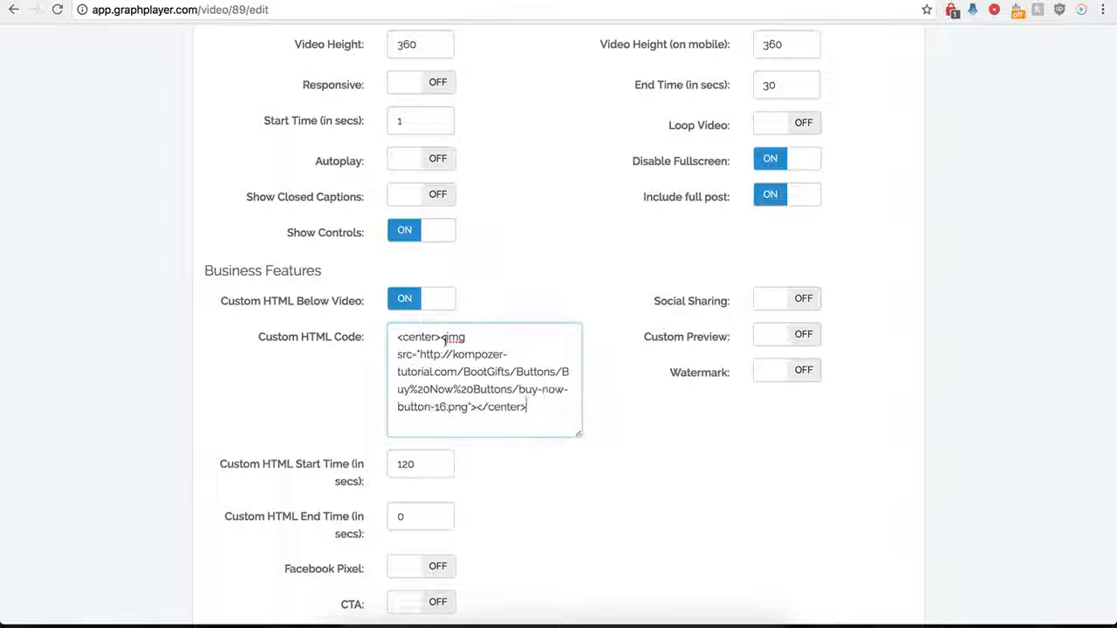
Set the custom HTML start time to 0 seconds and save the player
left_click(426, 449)
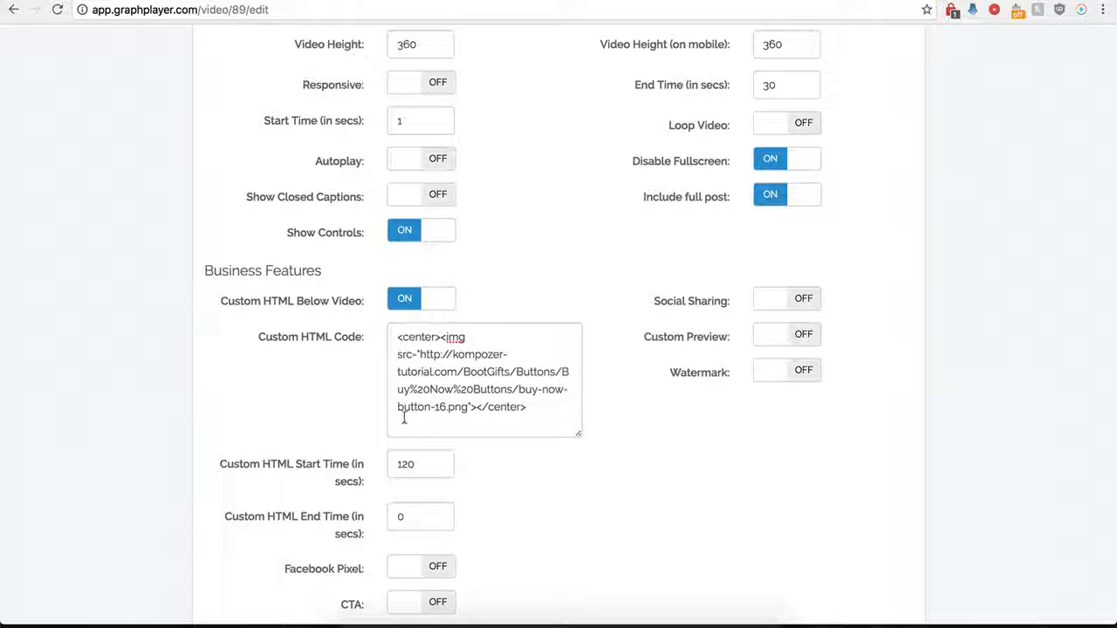
left_click_drag(424, 464, 391, 464)
type("0")
left_click(521, 523)
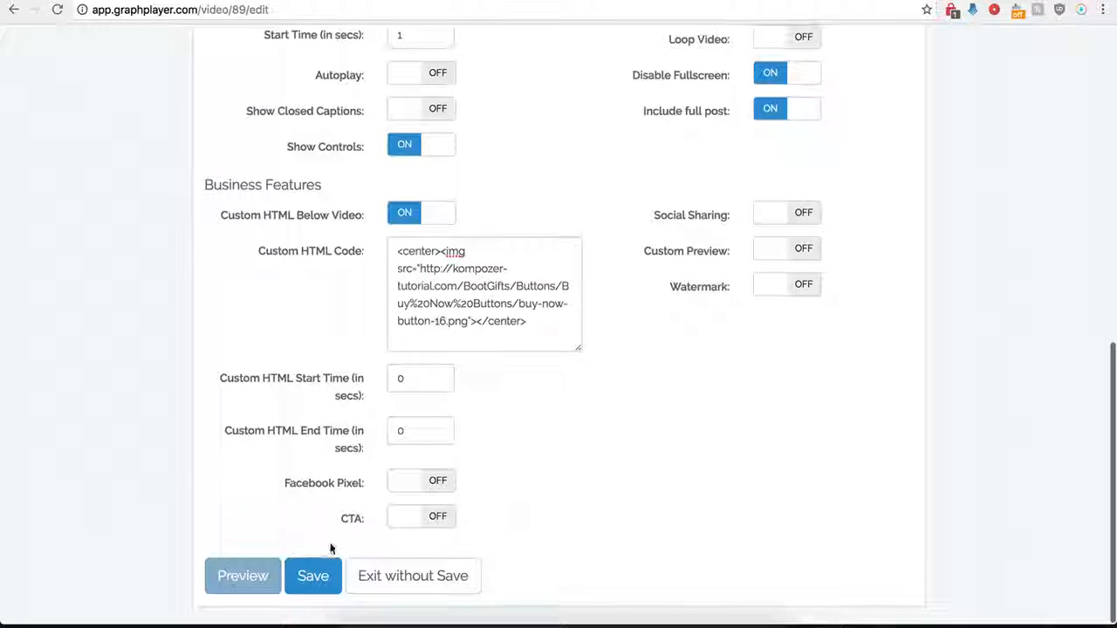
left_click(312, 575)
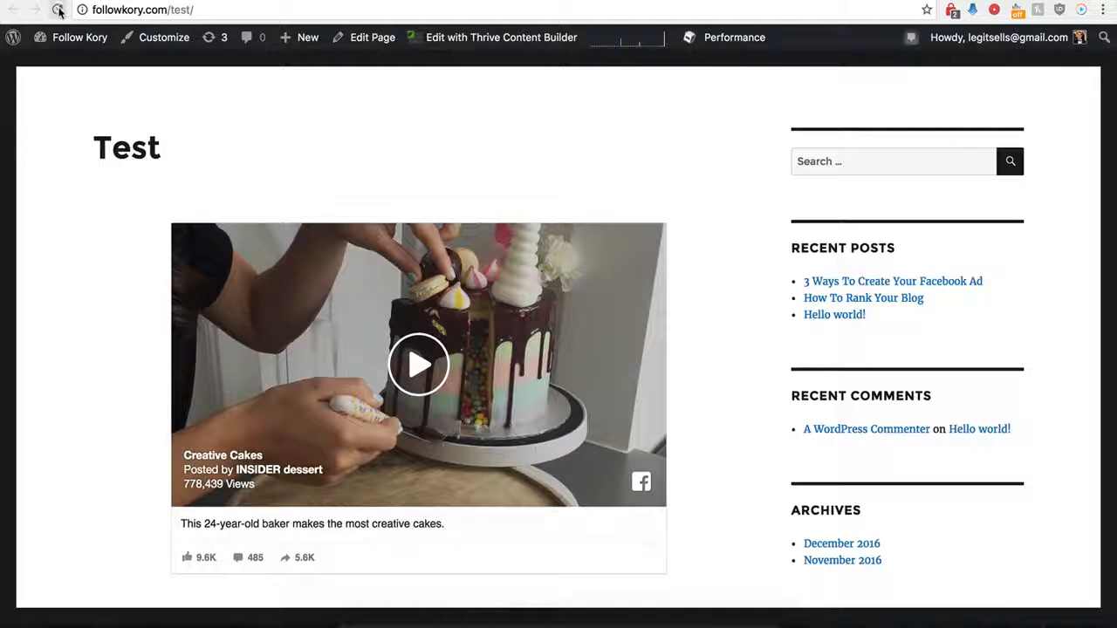
Reload the published Test page and examine the custom HTML content below the video
left_click(58, 9)
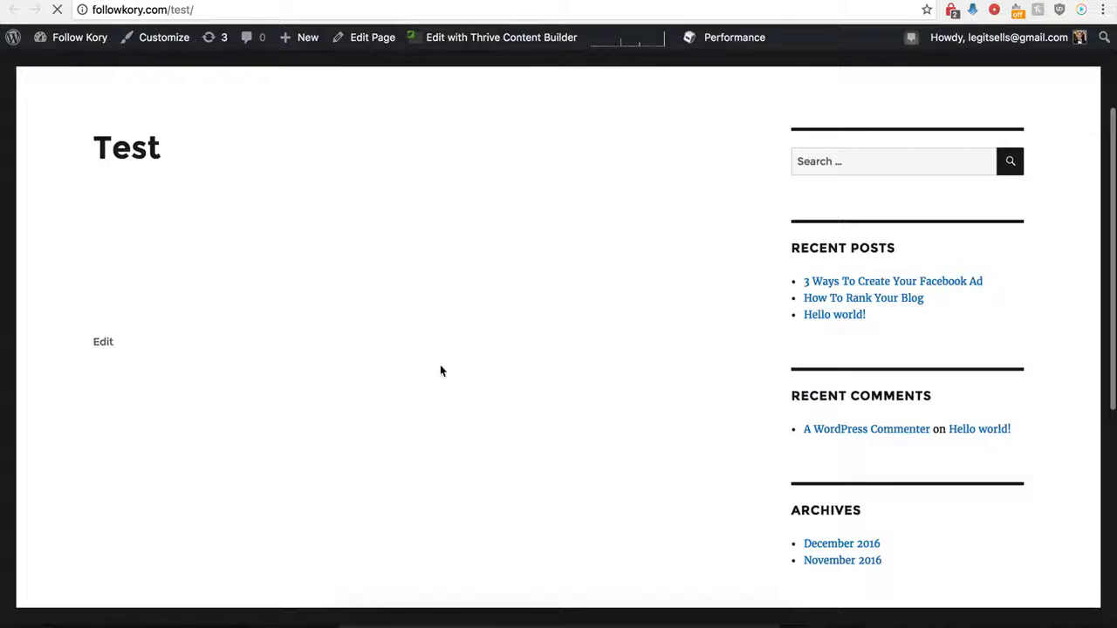
scroll(397, 388, "down", 3)
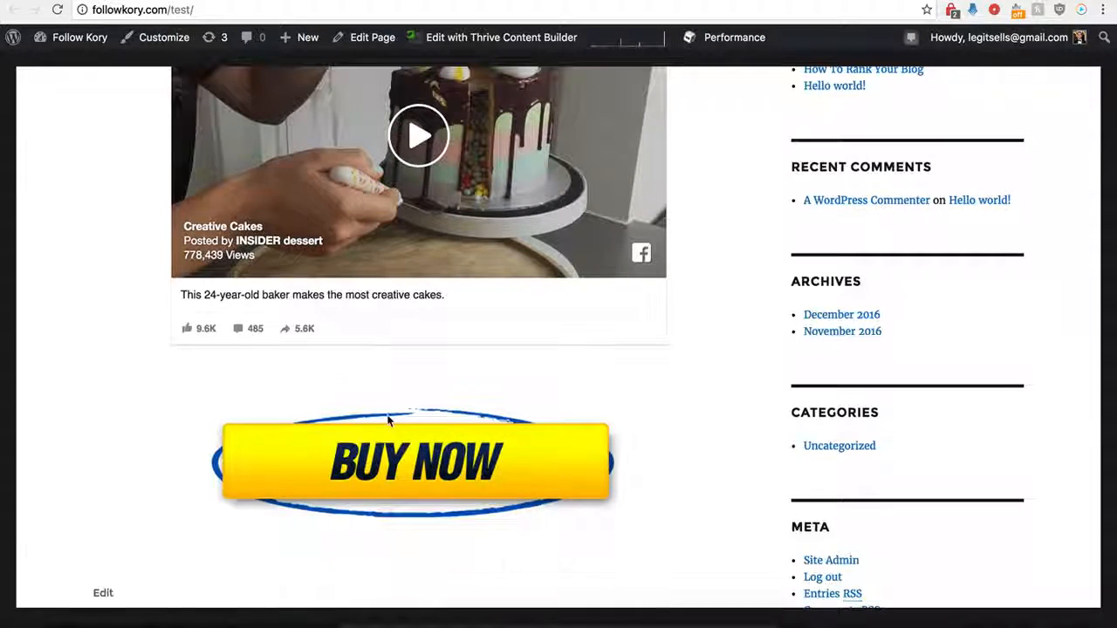
scroll(403, 405, "up", 2)
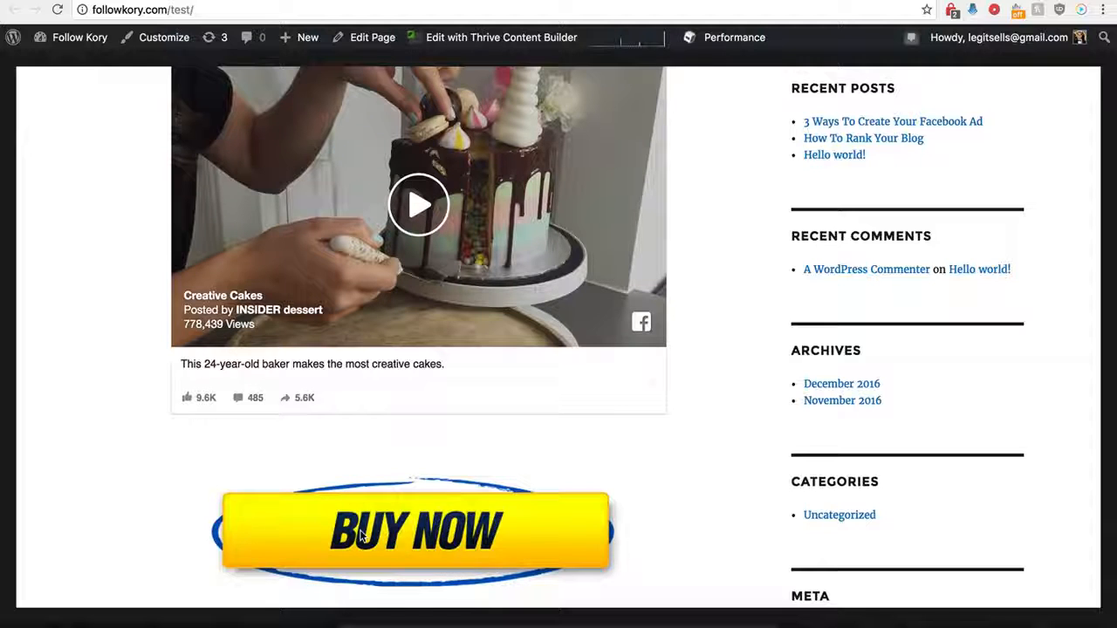
scroll(380, 491, "up", 2)
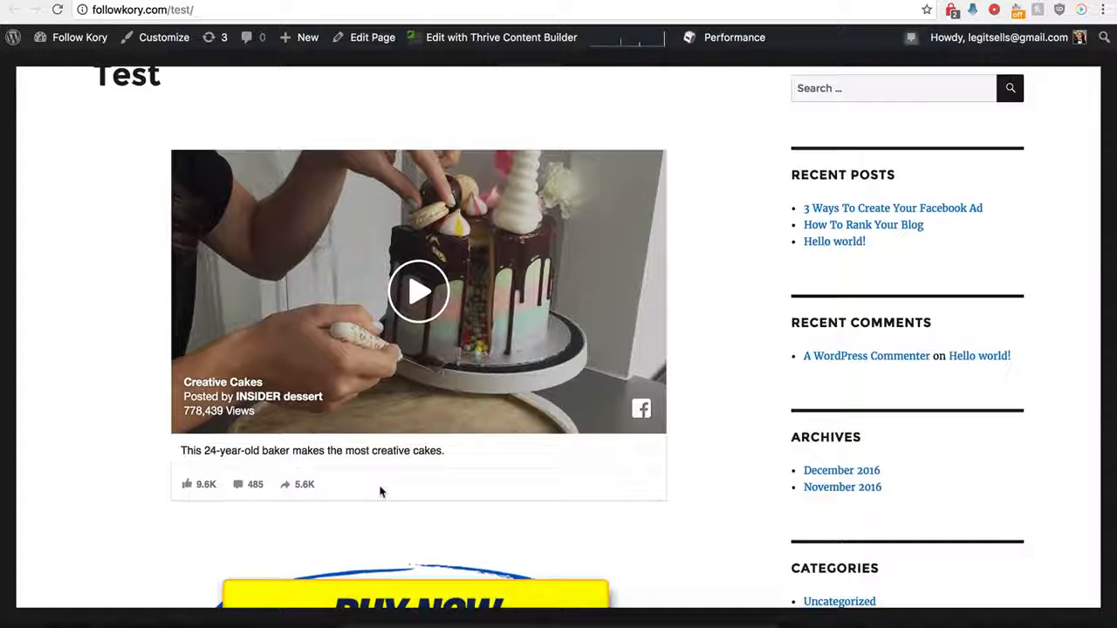
scroll(380, 491, "down", 1)
scroll(381, 492, "up", 3)
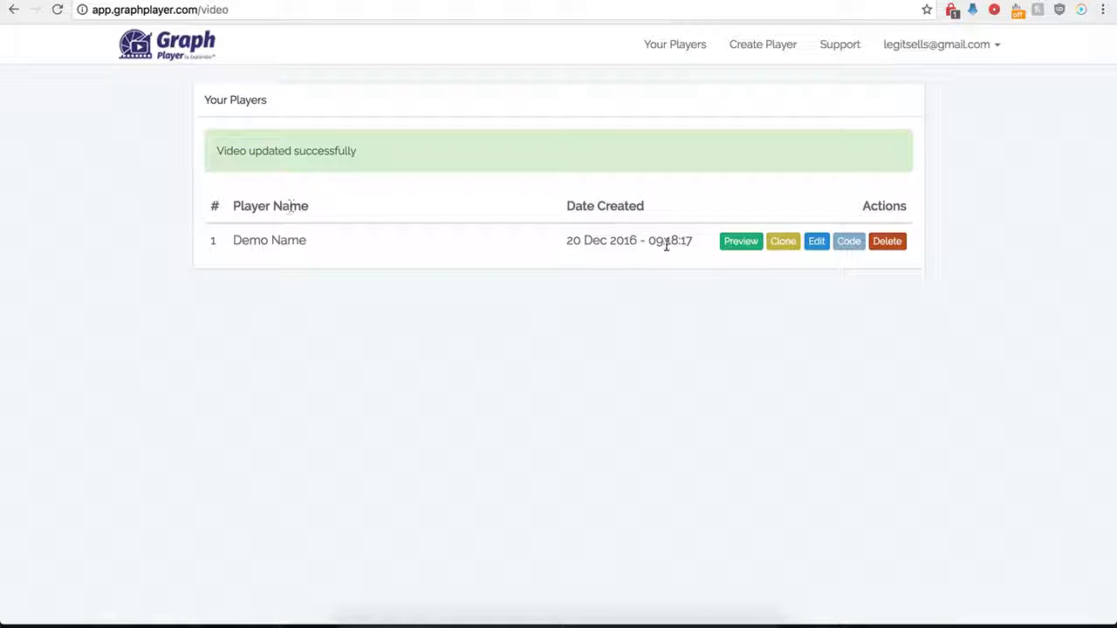
Open the Demo Name player for editing and turn off Custom HTML Below Video
left_click(813, 244)
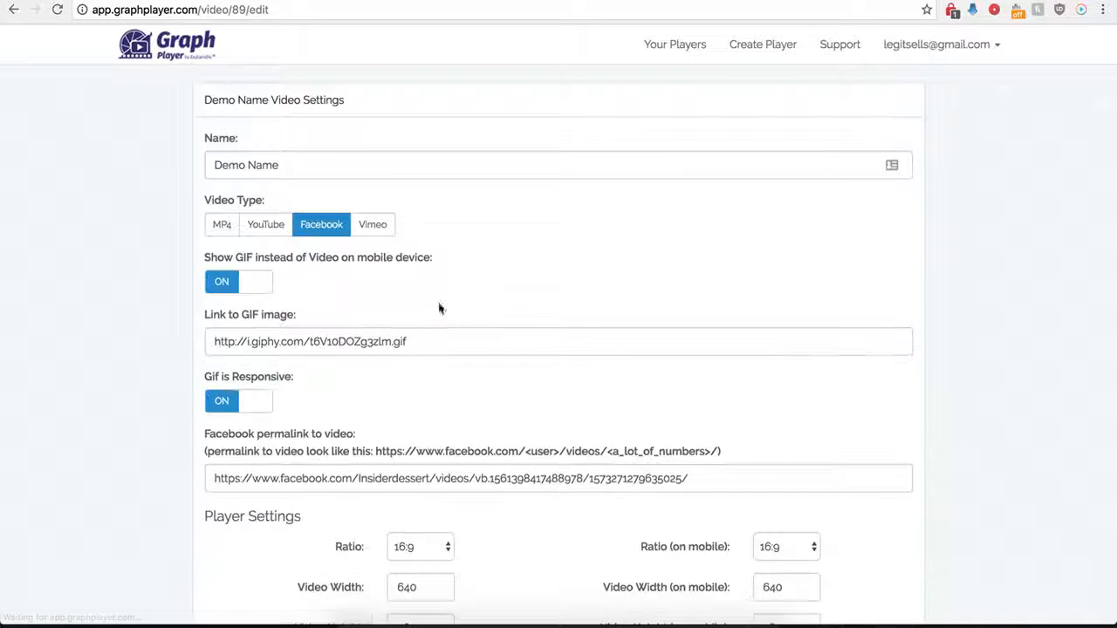
scroll(202, 471, "down", 10)
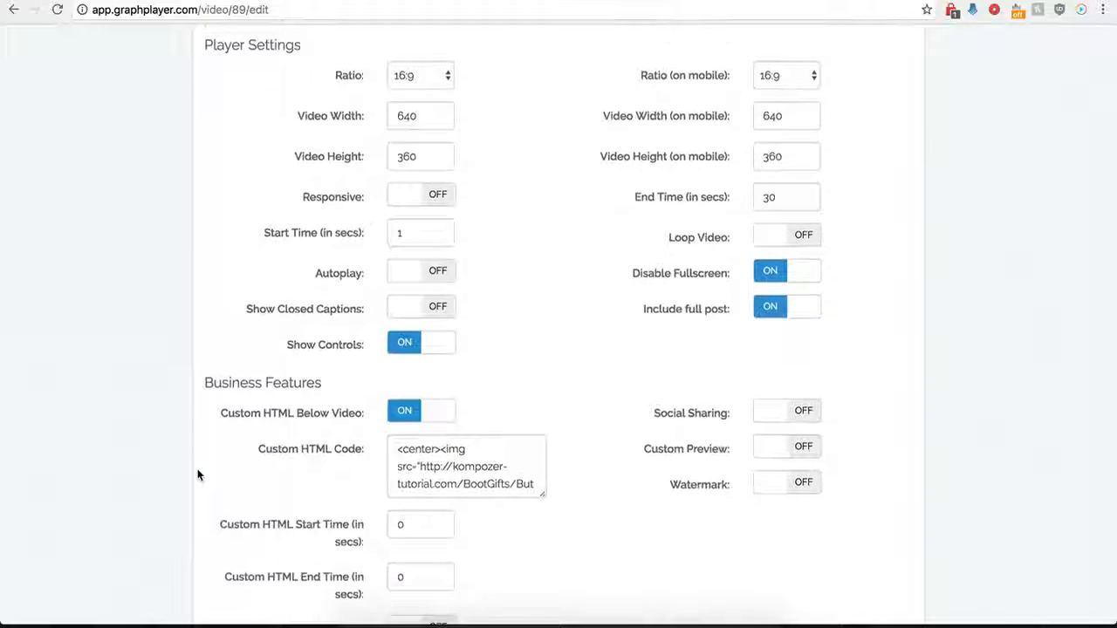
scroll(200, 461, "down", 2)
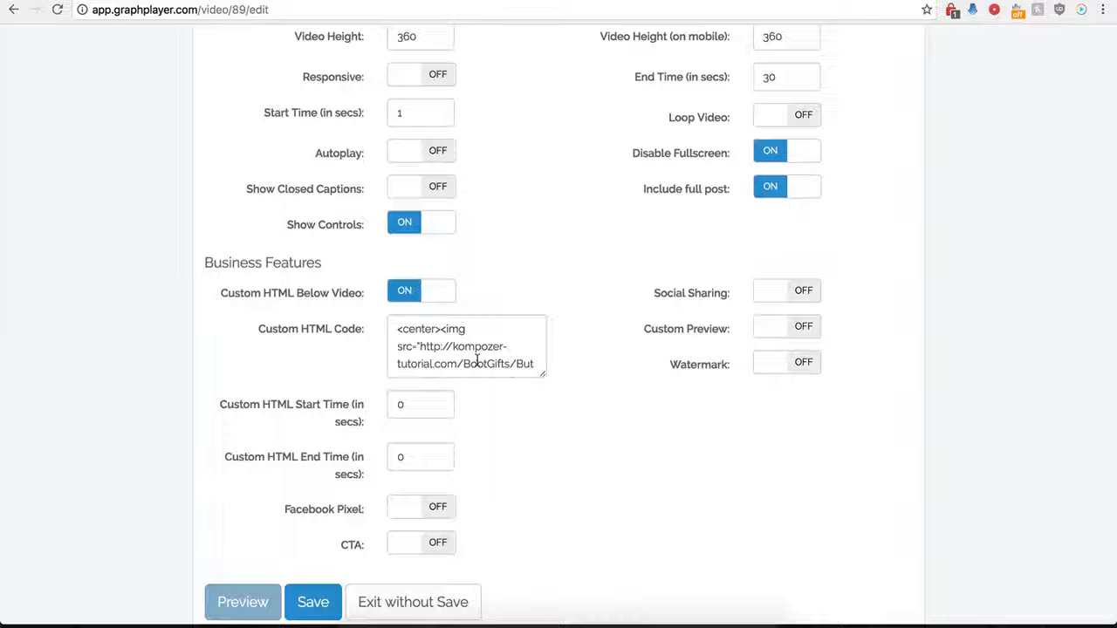
left_click(401, 290)
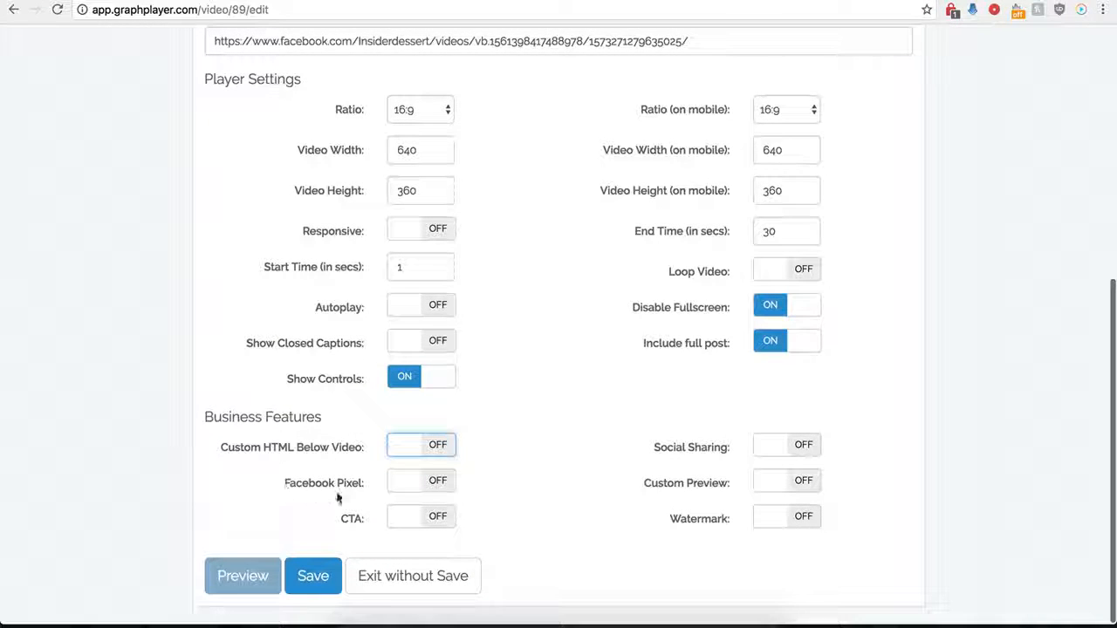
Enable Facebook Pixel to look at its code and timing options, and disable it again without entering any code
left_click(439, 485)
scroll(406, 496, "down", 2)
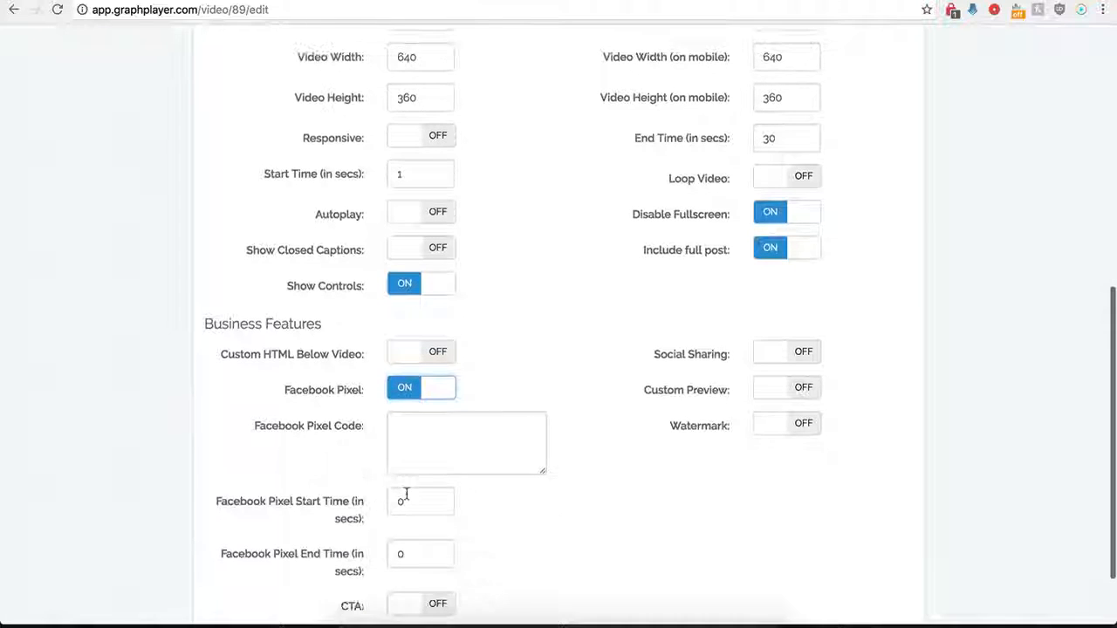
scroll(416, 453, "down", 1)
left_click(433, 404)
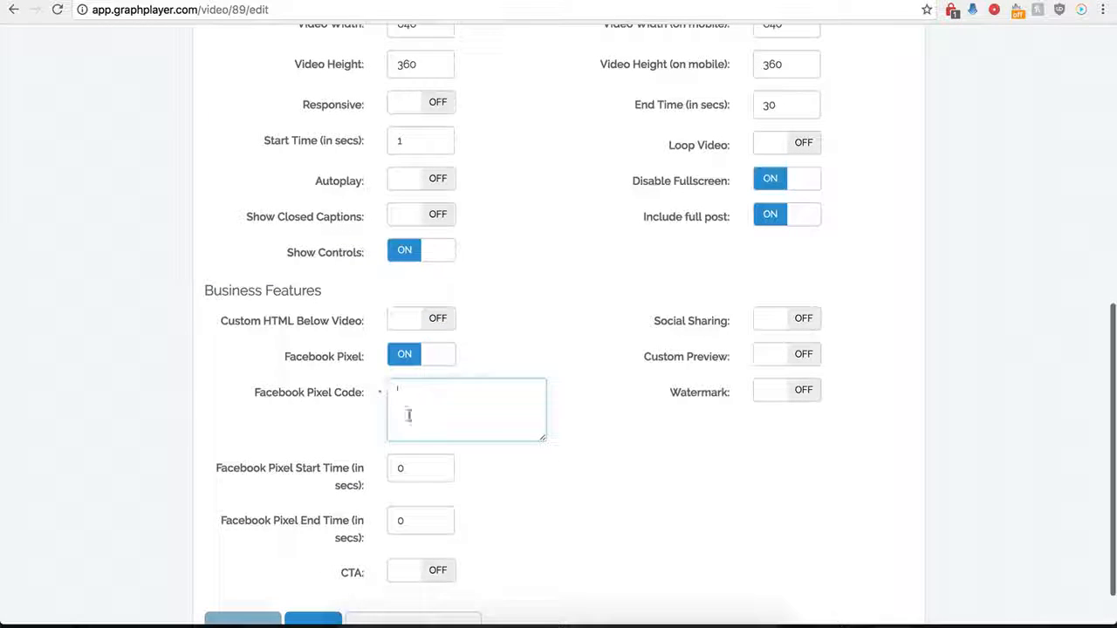
left_click(403, 358)
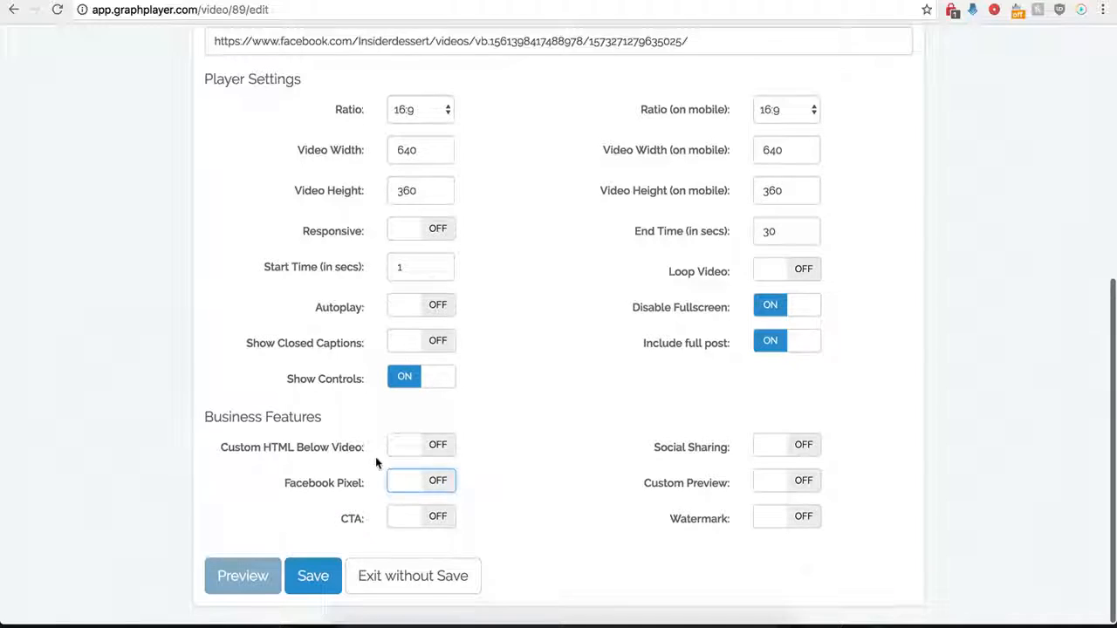
left_click(438, 519)
scroll(504, 549, "down", 5)
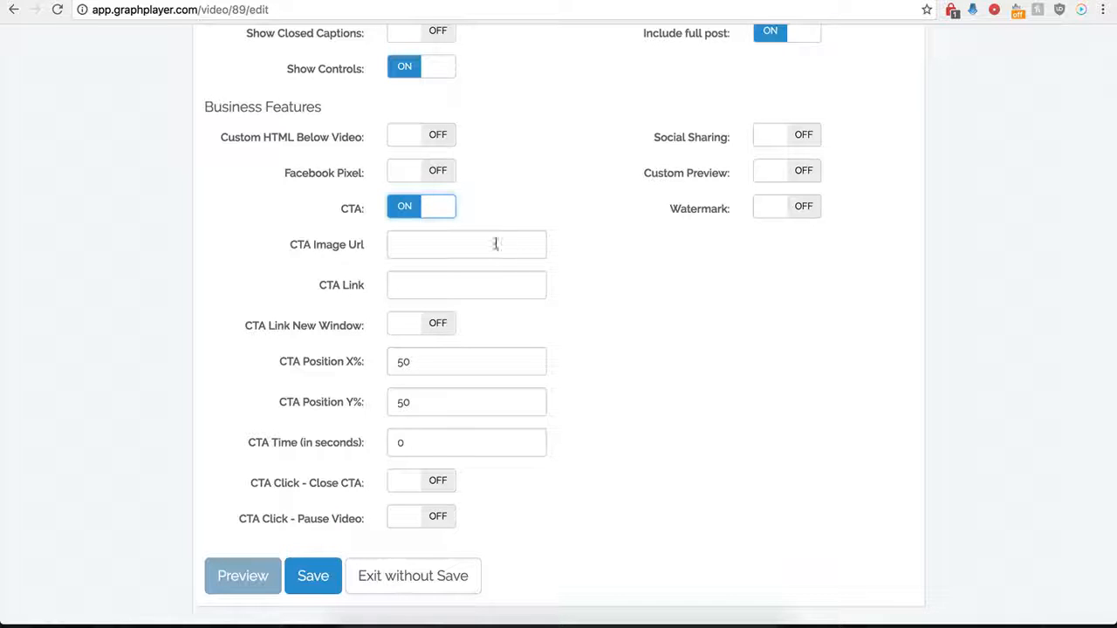
left_click(414, 245)
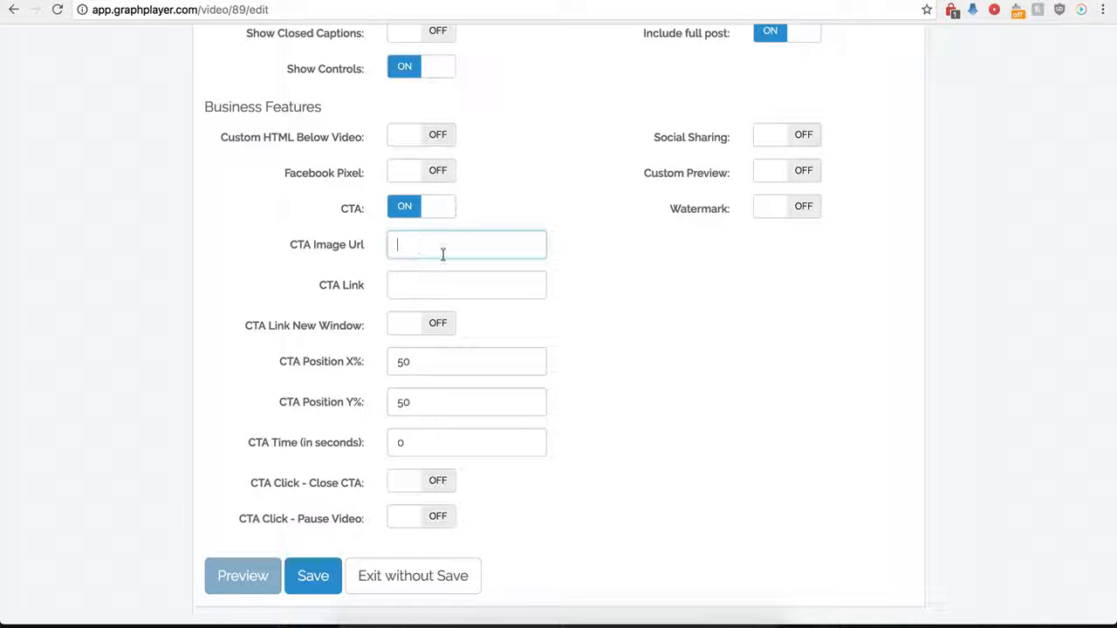
type("http://kompozer-tutorial.com/buy-now-button-s8.png")
left_click(406, 285)
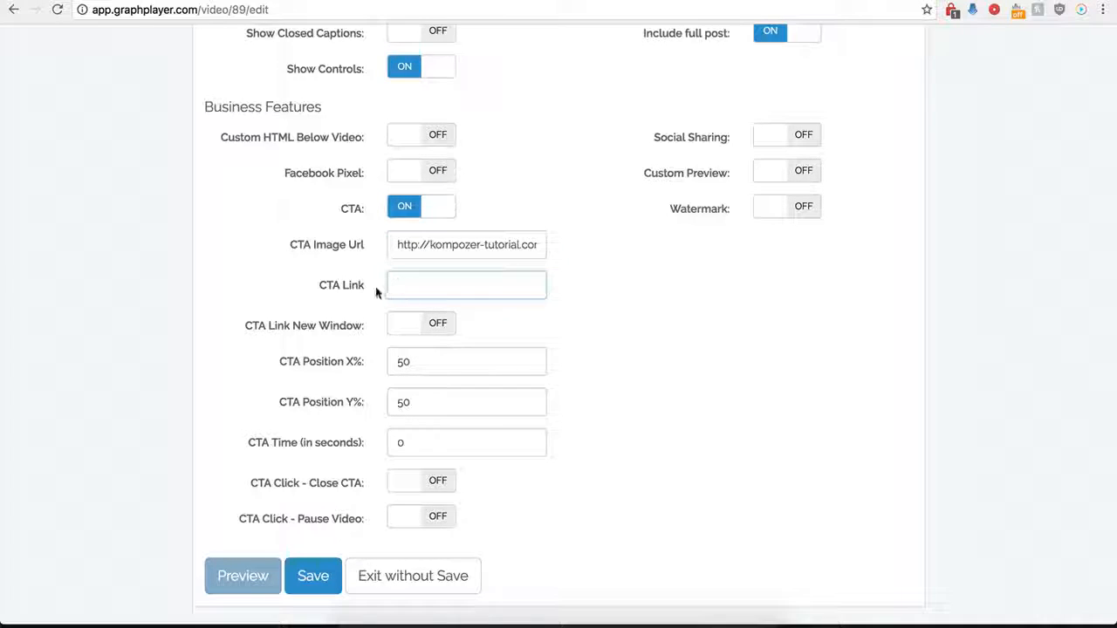
left_click(414, 287)
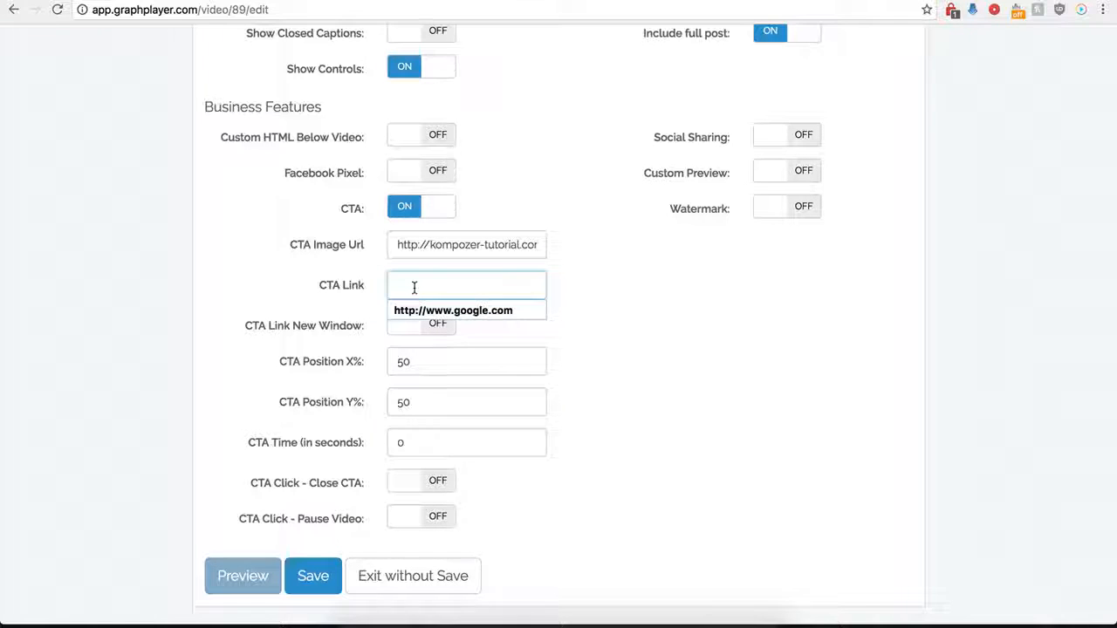
left_click(421, 311)
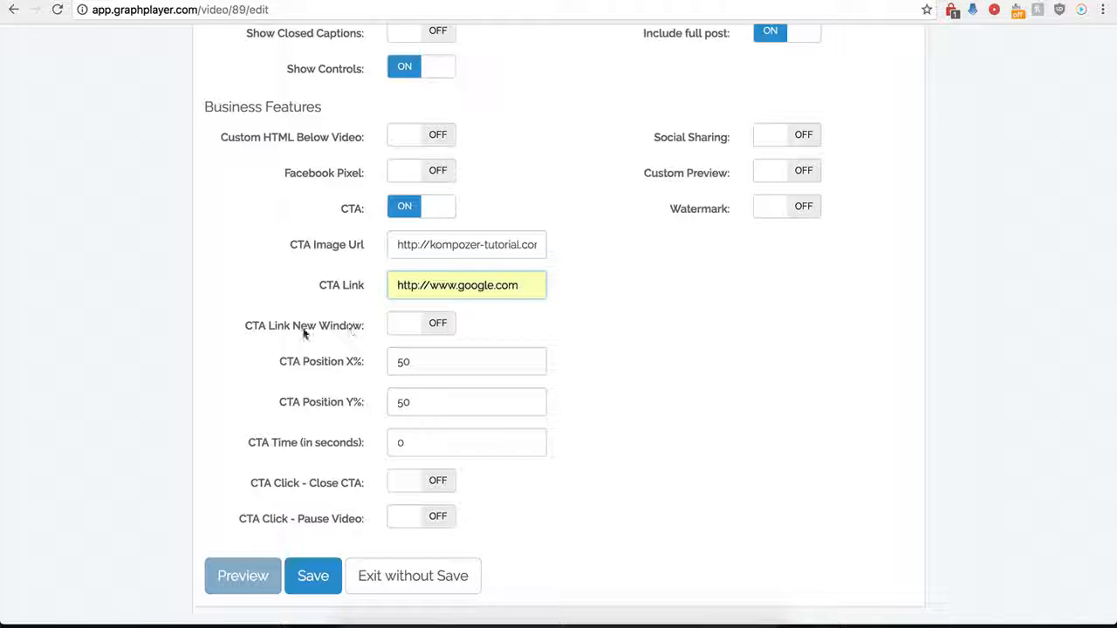
left_click(429, 327)
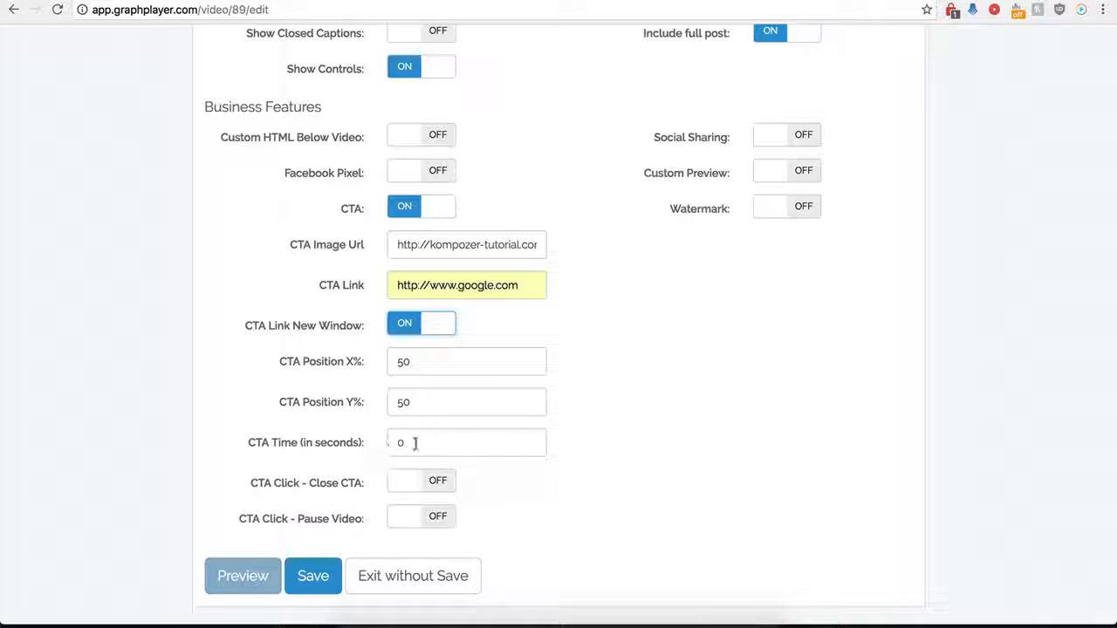
Try a CTA time of 120 seconds and reset it to 0
left_click_drag(413, 443, 351, 446)
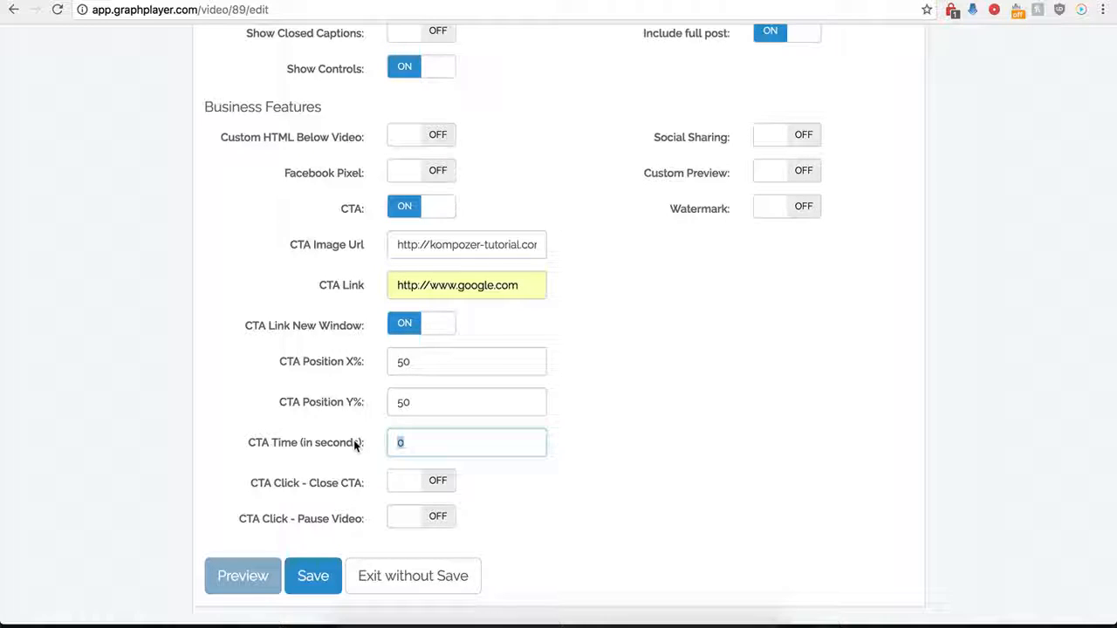
type("120")
key("BackSpace")
key("BackSpace")
type("0")
left_click(466, 516)
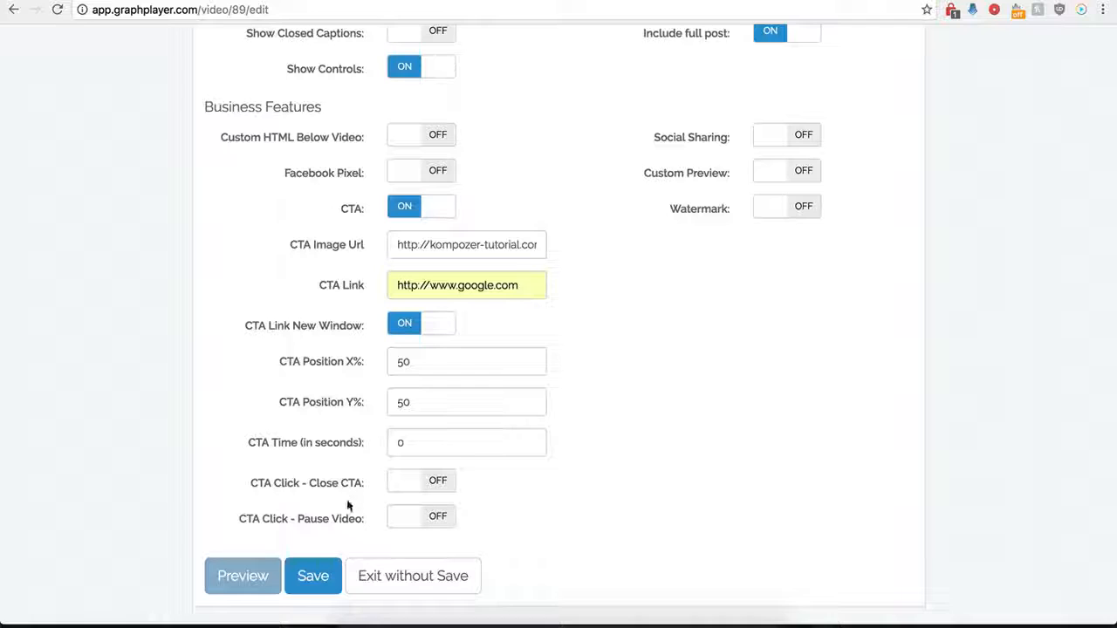
Make the CTA close when clicked, save the player and reload the published Test page
left_click(440, 486)
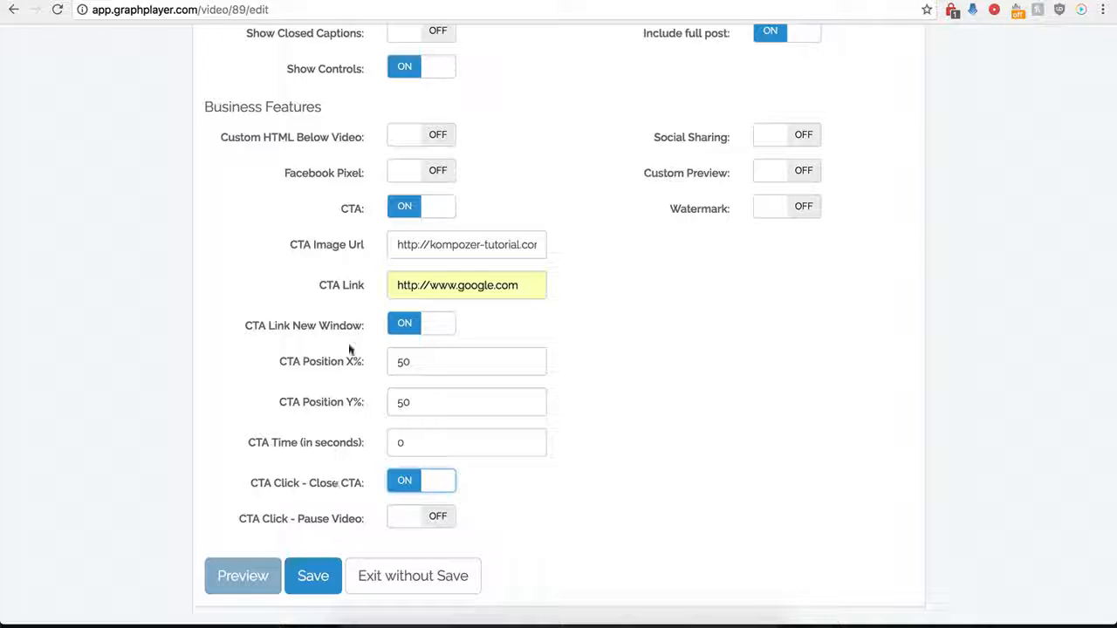
left_click(301, 586)
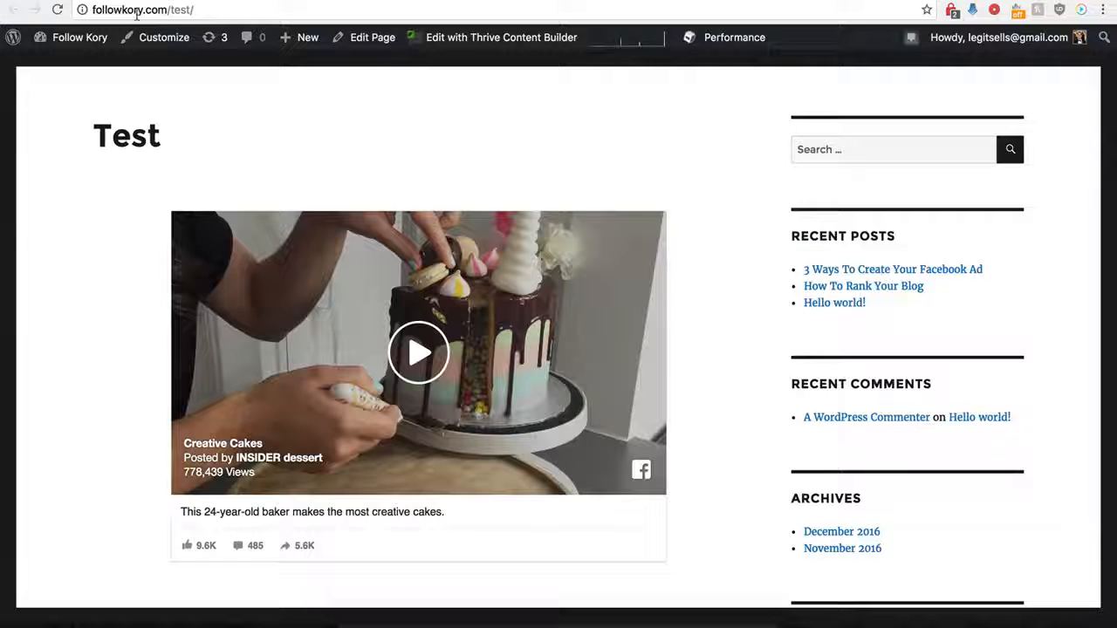
left_click(57, 10)
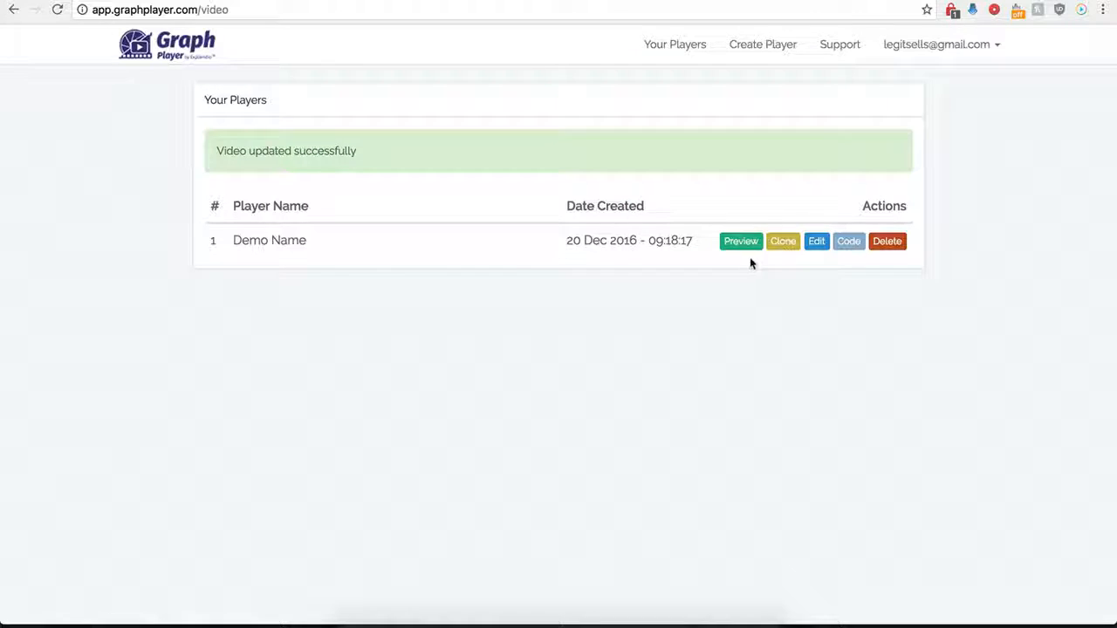
Reopen the Demo Name player's settings, set CTA Position X% to 0, and save the player
left_click(812, 242)
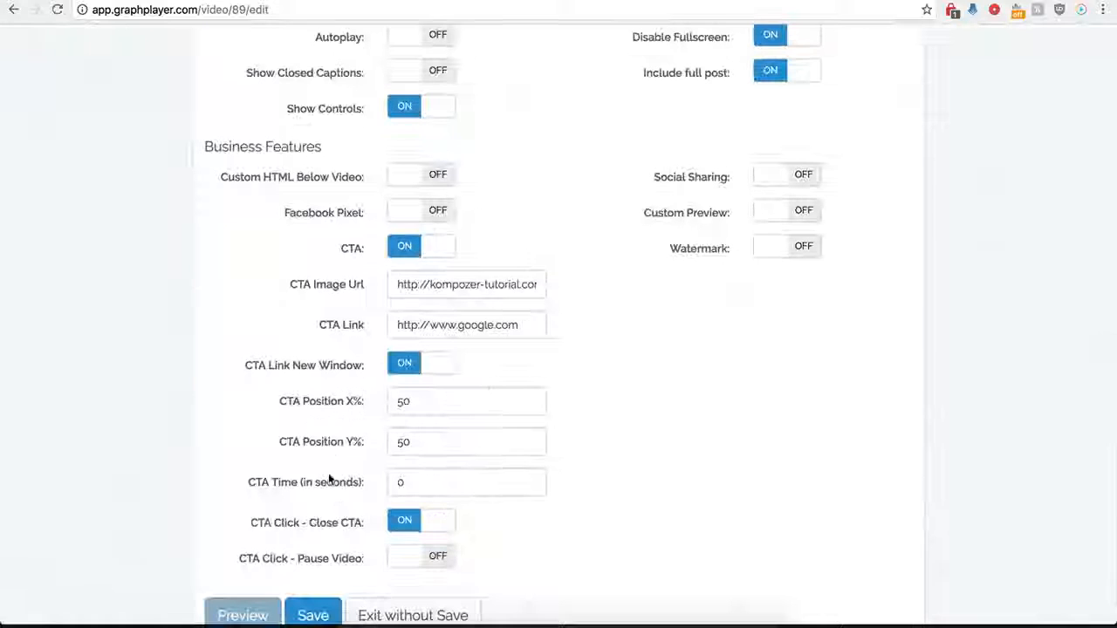
scroll(356, 452, "down", 1)
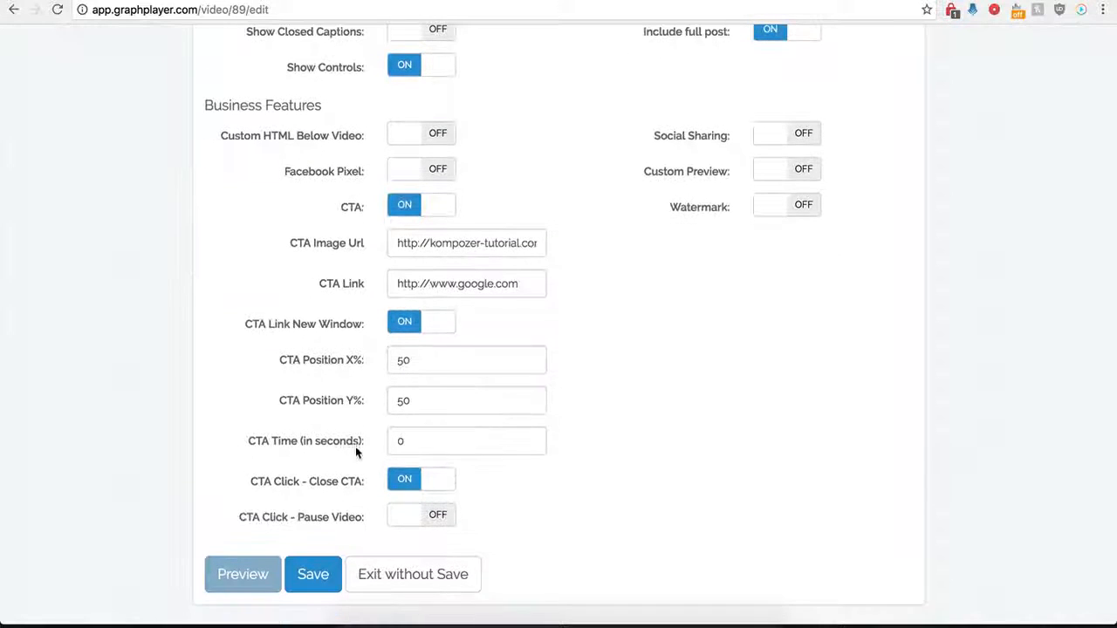
left_click(406, 362)
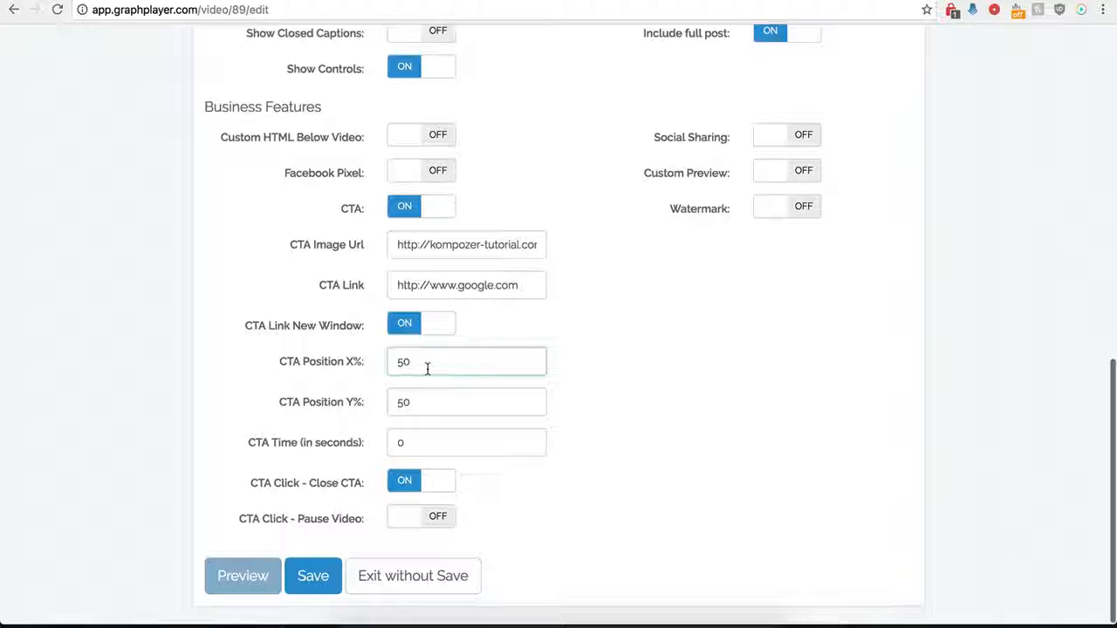
key("BackSpace")
key("BackSpace")
type("0")
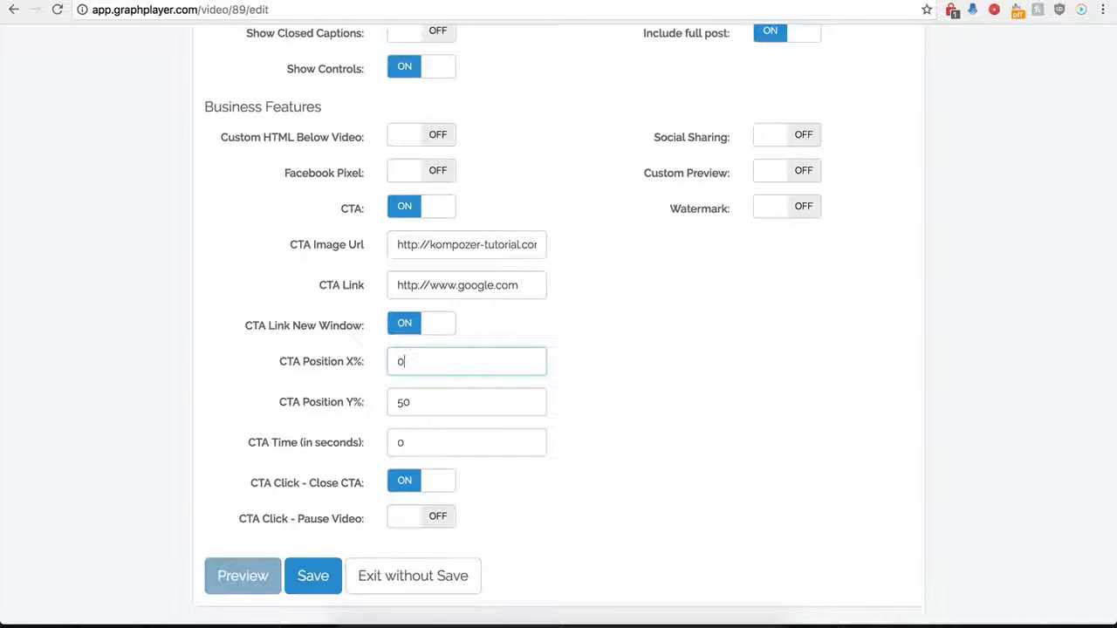
left_click(312, 578)
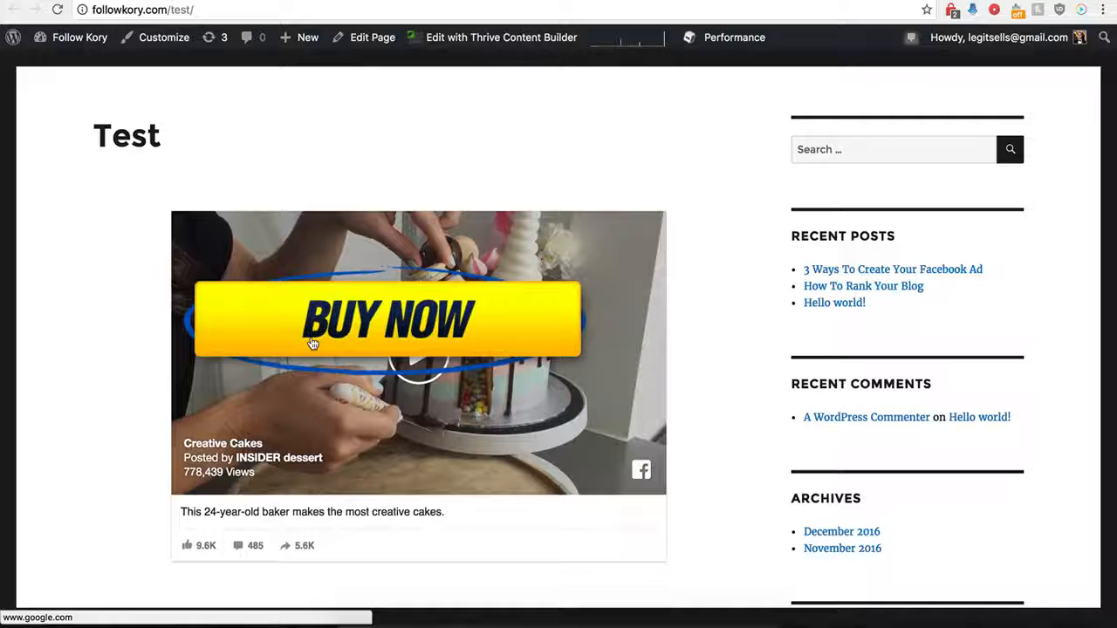
Test the Buy Now call-to-action link on the published Test page and return to the GraphPlayer players list
left_click(396, 323)
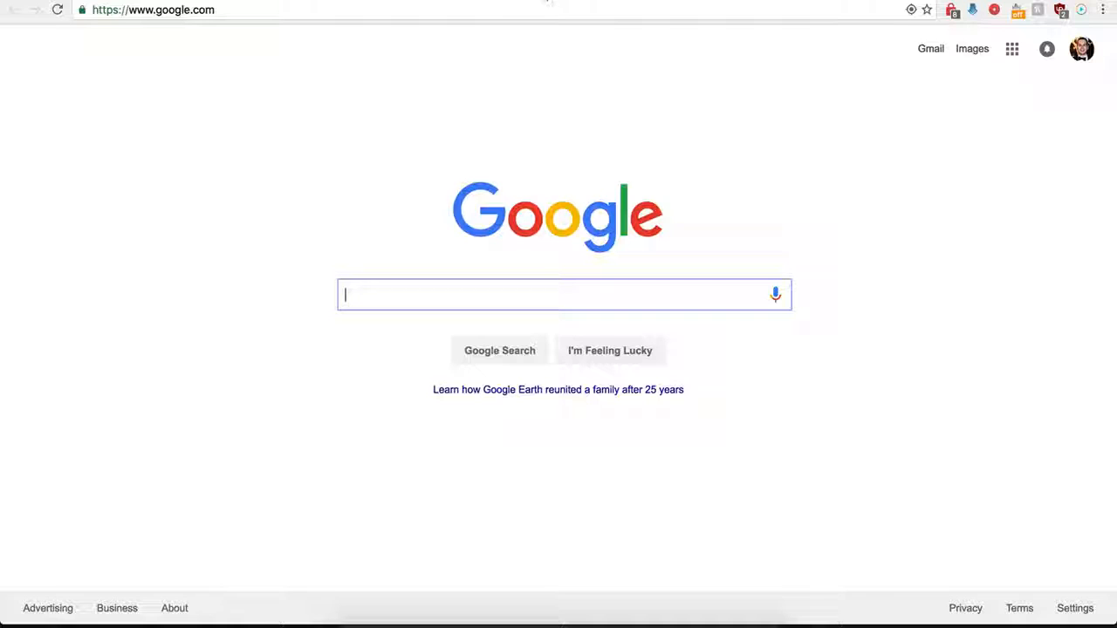
left_click(548, 1)
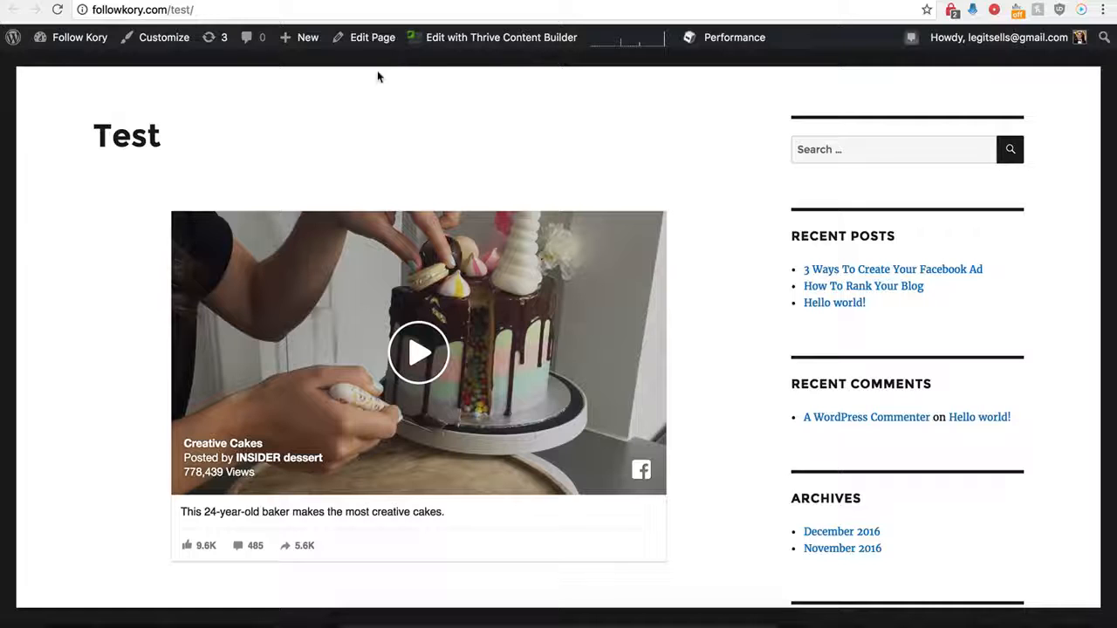
left_click(292, 1)
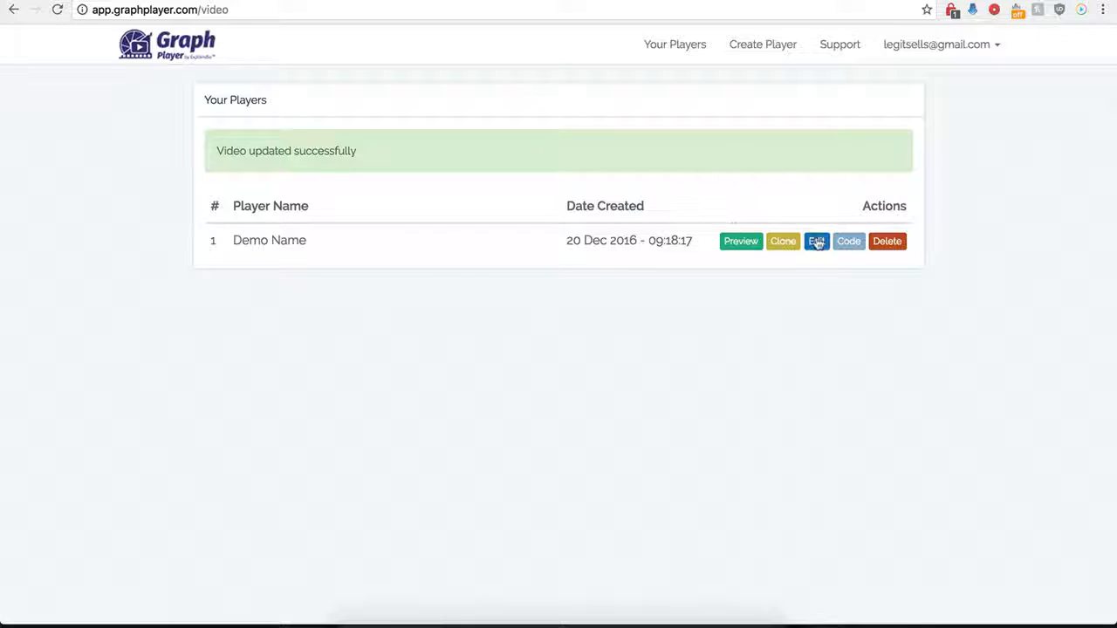
Open the Demo Name player for editing and turn off the CTA
left_click(816, 242)
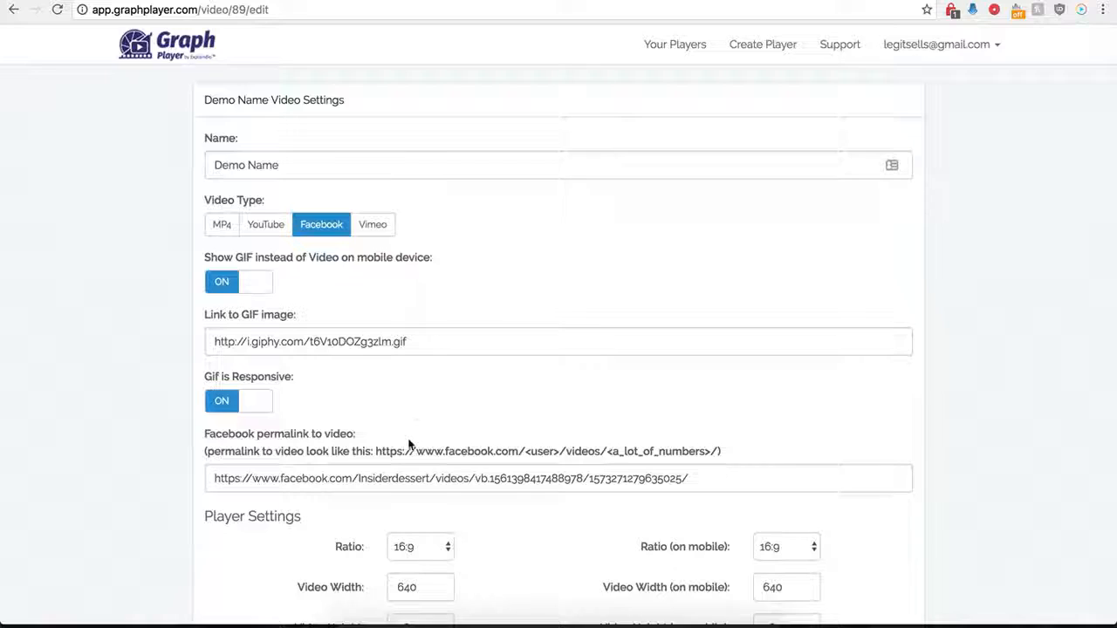
scroll(410, 419, "down", 9)
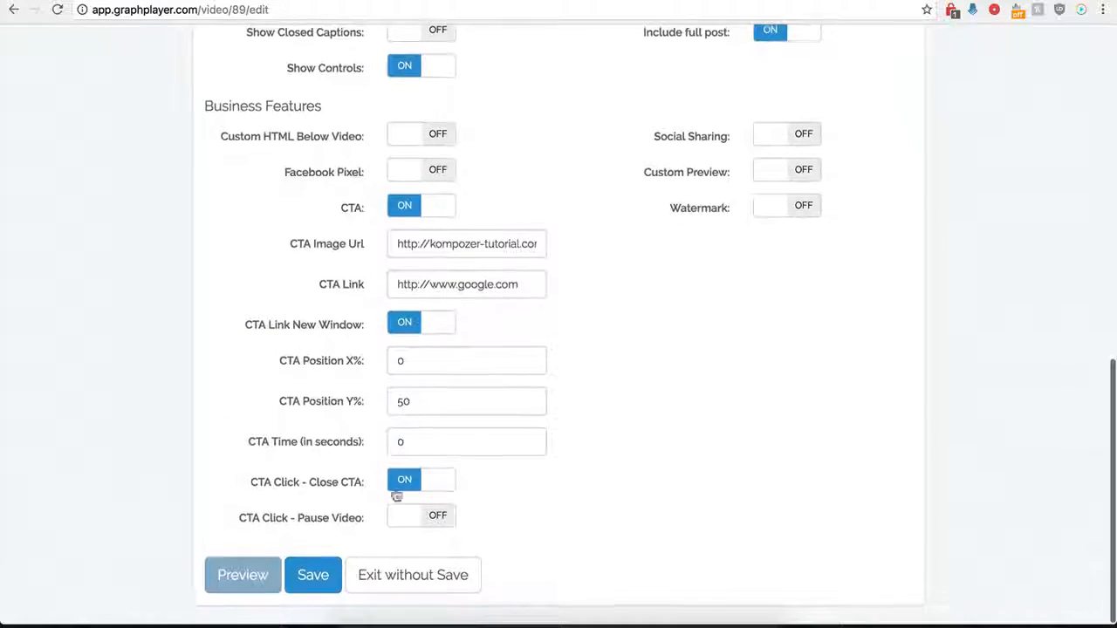
left_click(406, 206)
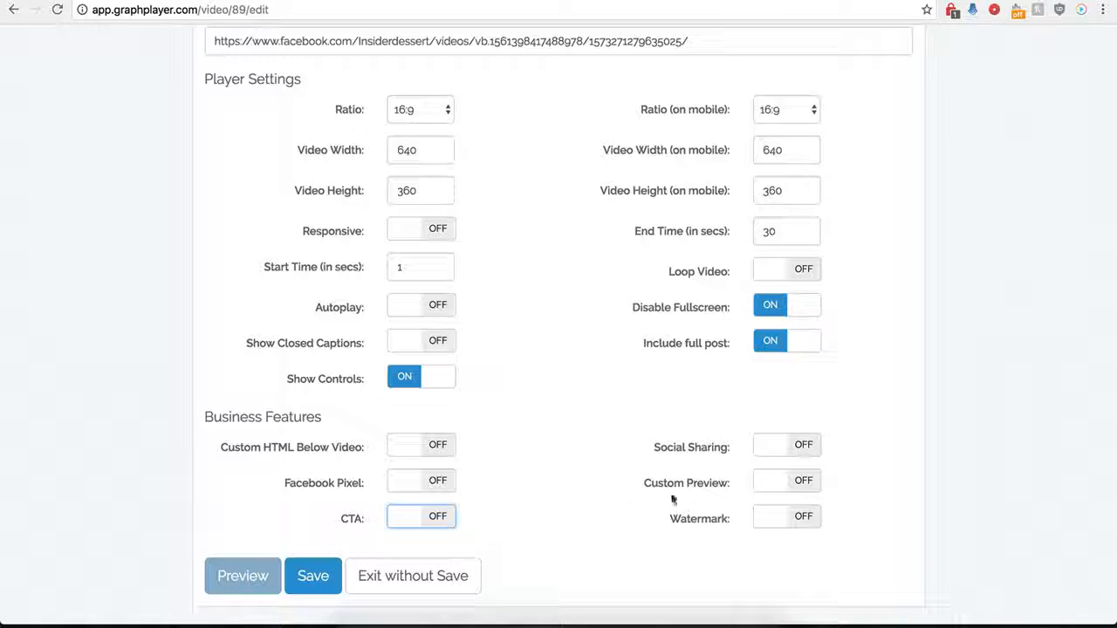
left_click(711, 447)
scroll(618, 480, "down", 3)
scroll(619, 478, "down", 2)
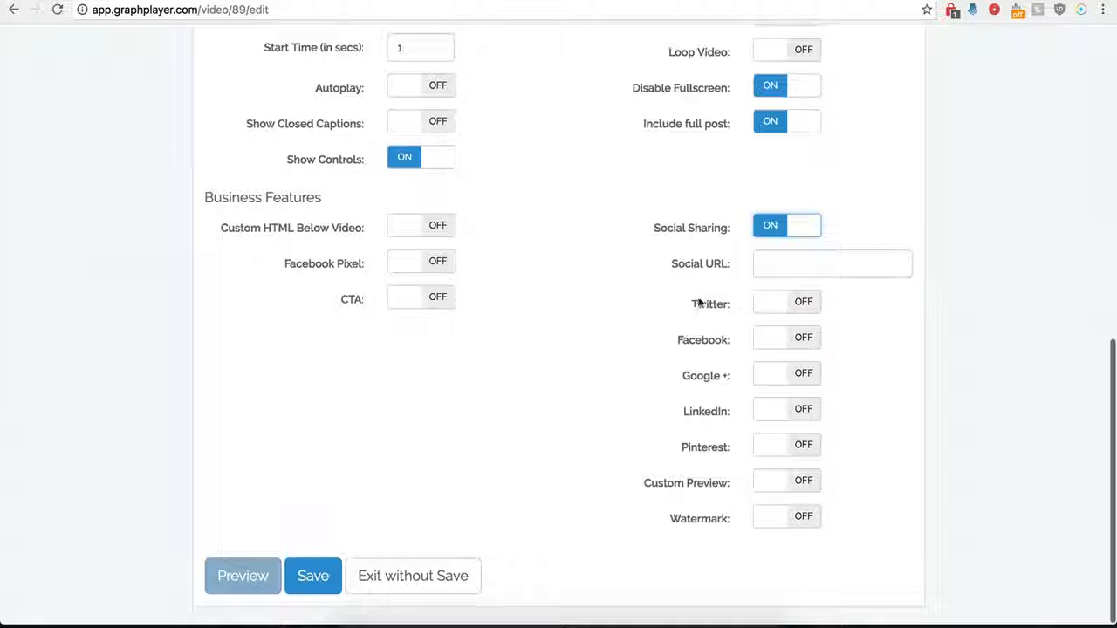
left_click(772, 263)
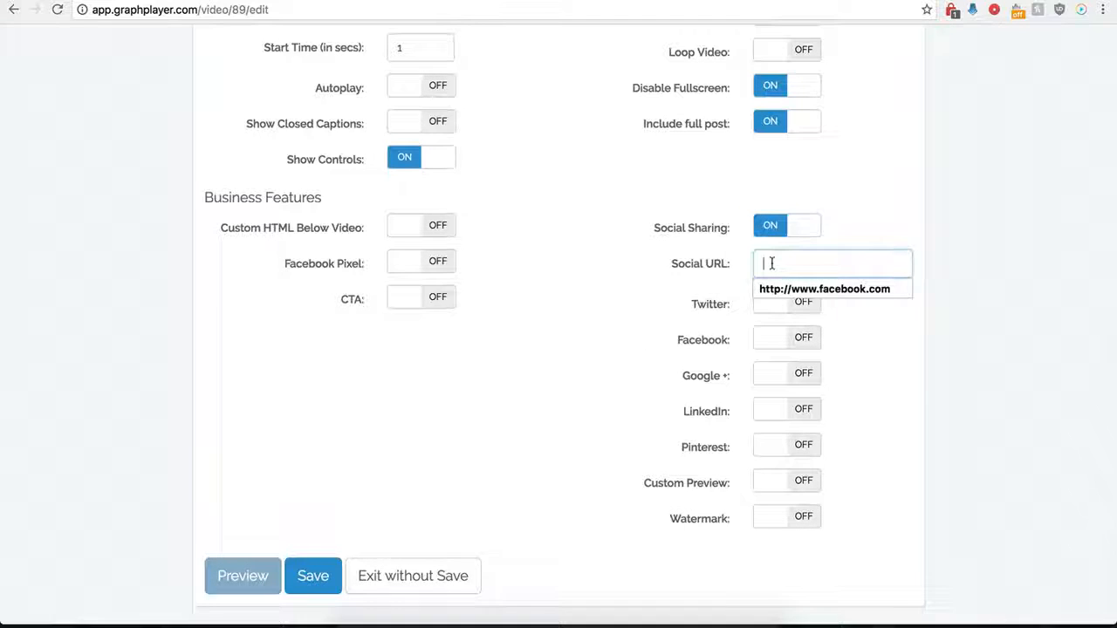
left_click(775, 286)
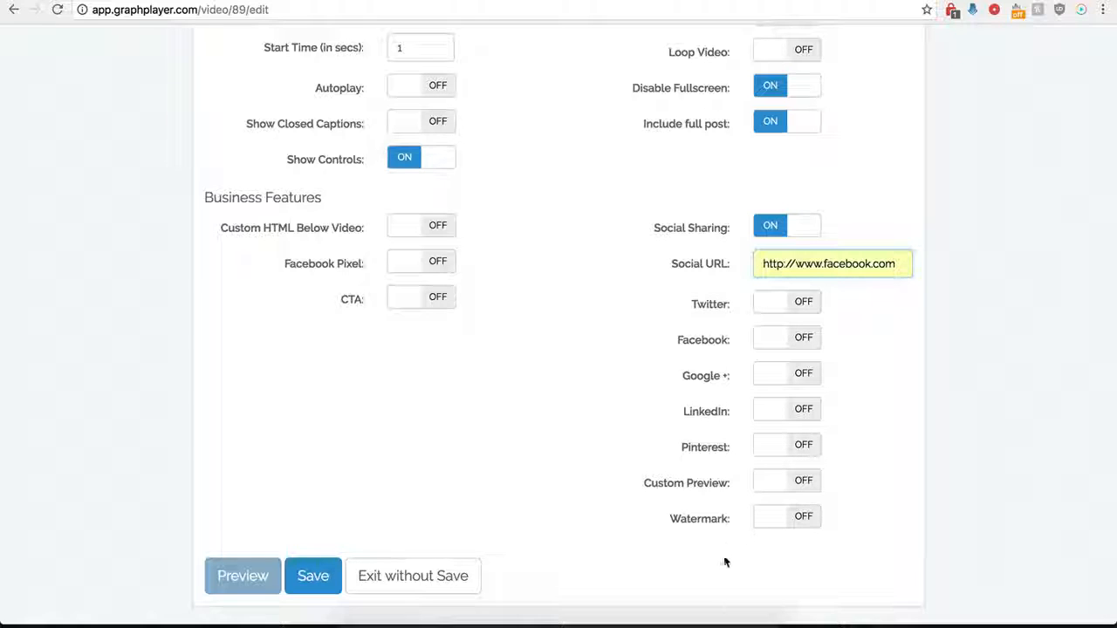
Enable Twitter sharing with the Twitter handle "testing" and the Twitter text "twitter"
left_click(800, 305)
left_click(778, 340)
left_click(782, 365)
left_click(780, 384)
left_click(785, 404)
scroll(694, 366, "down", 1)
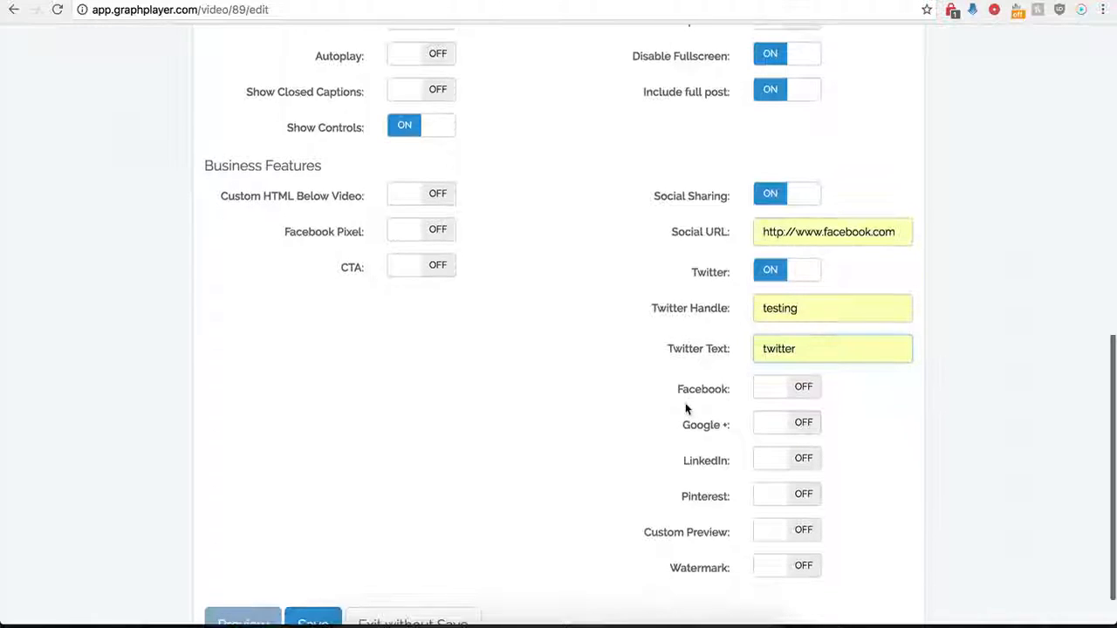
Enable sharing to Facebook, Google + and LinkedIn
left_click(803, 395)
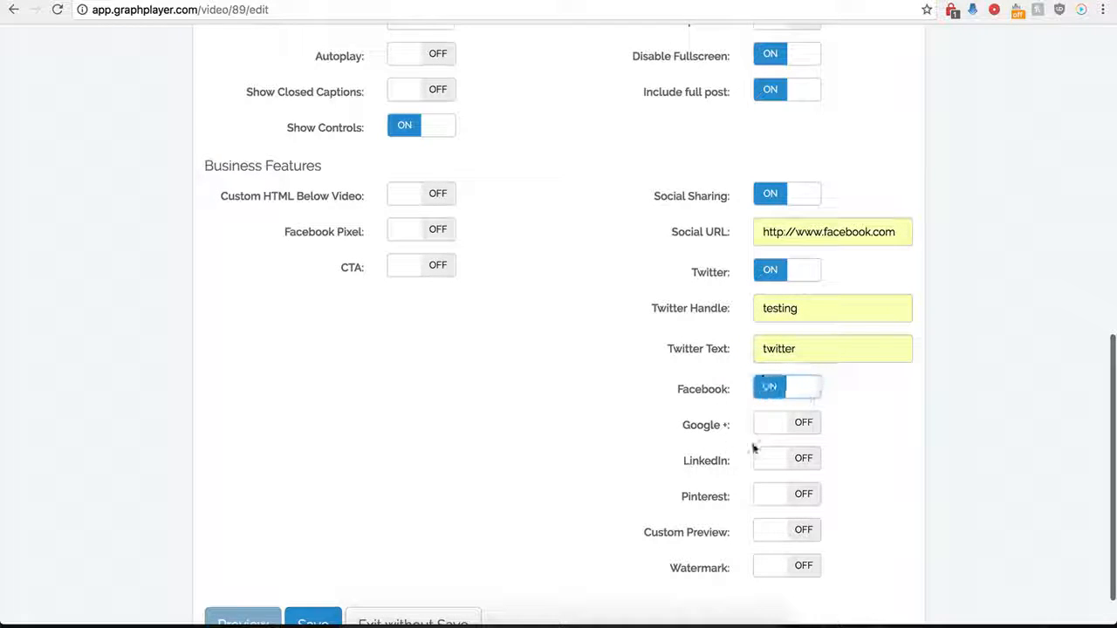
left_click(767, 423)
left_click(800, 461)
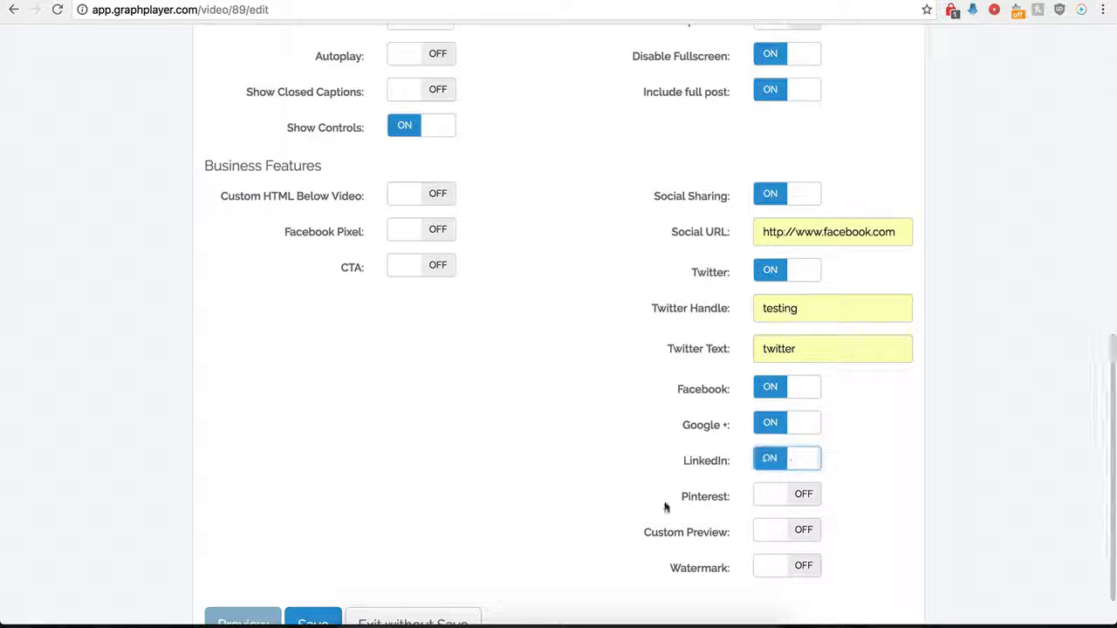
Save the player and reload the followkory.com test page to check the social sharing buttons below the video
scroll(753, 446, "down", 2)
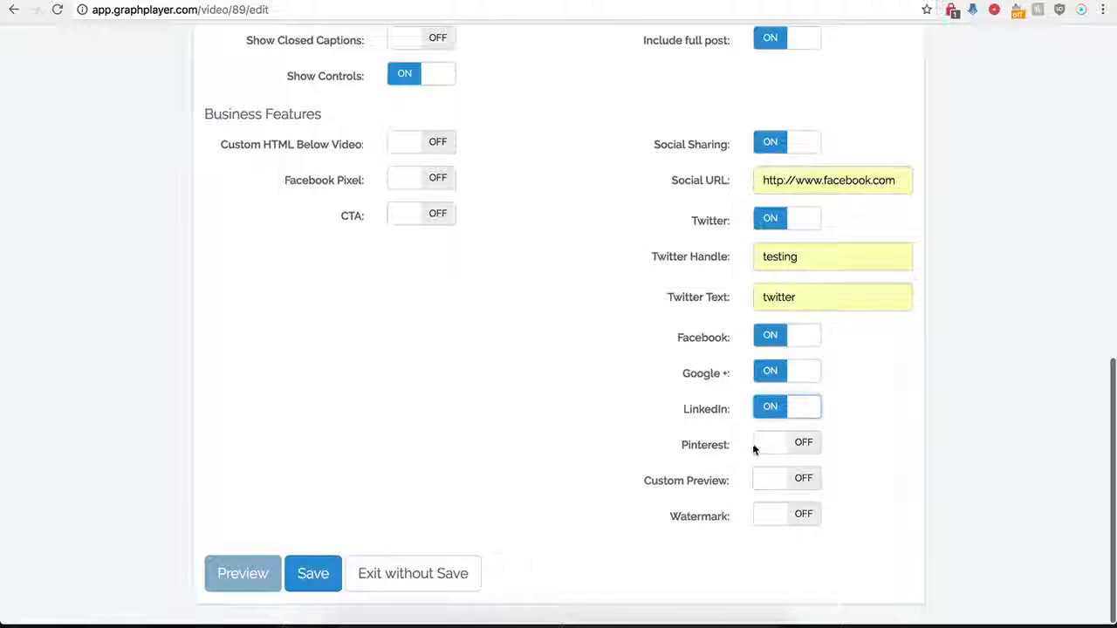
left_click(314, 578)
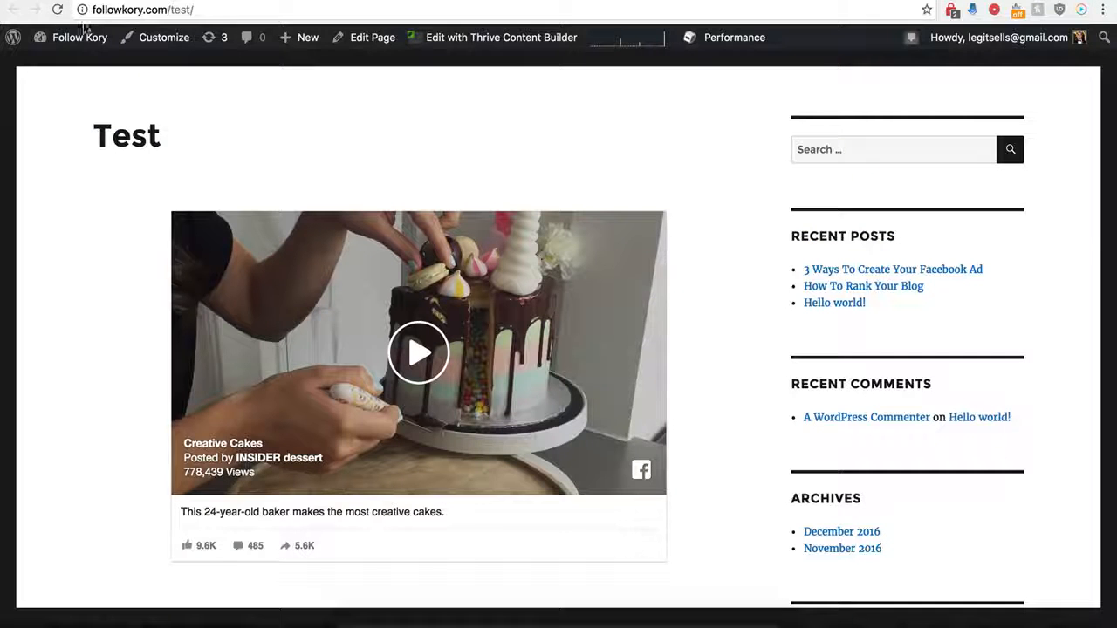
left_click(56, 11)
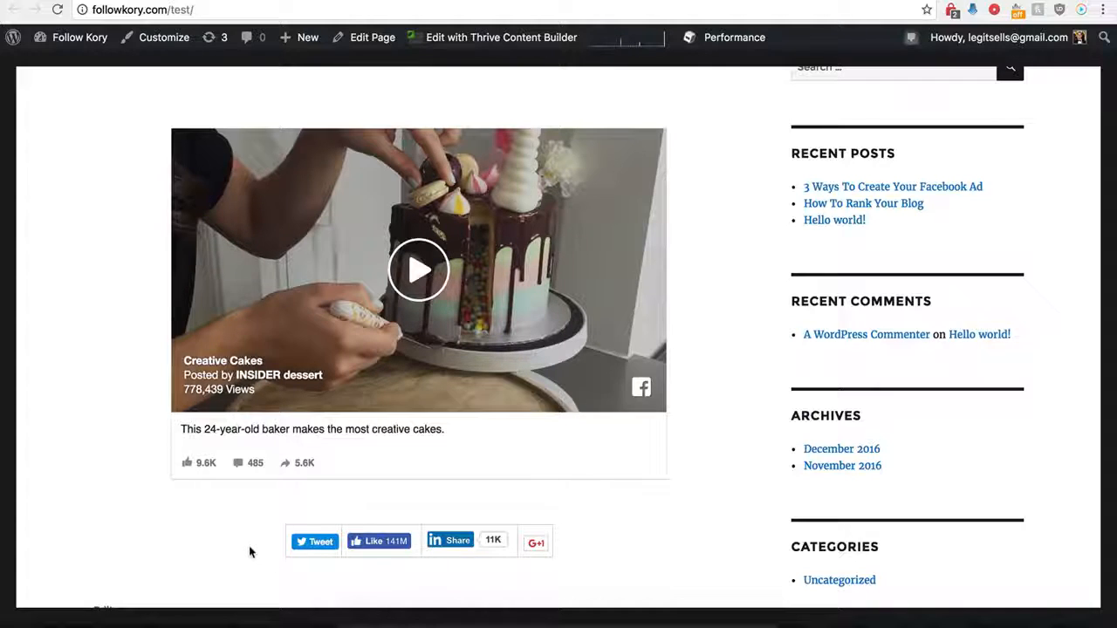
Return to GraphPlayer, reopen the Demo Name player for editing and turn off Social Sharing
left_click(226, 0)
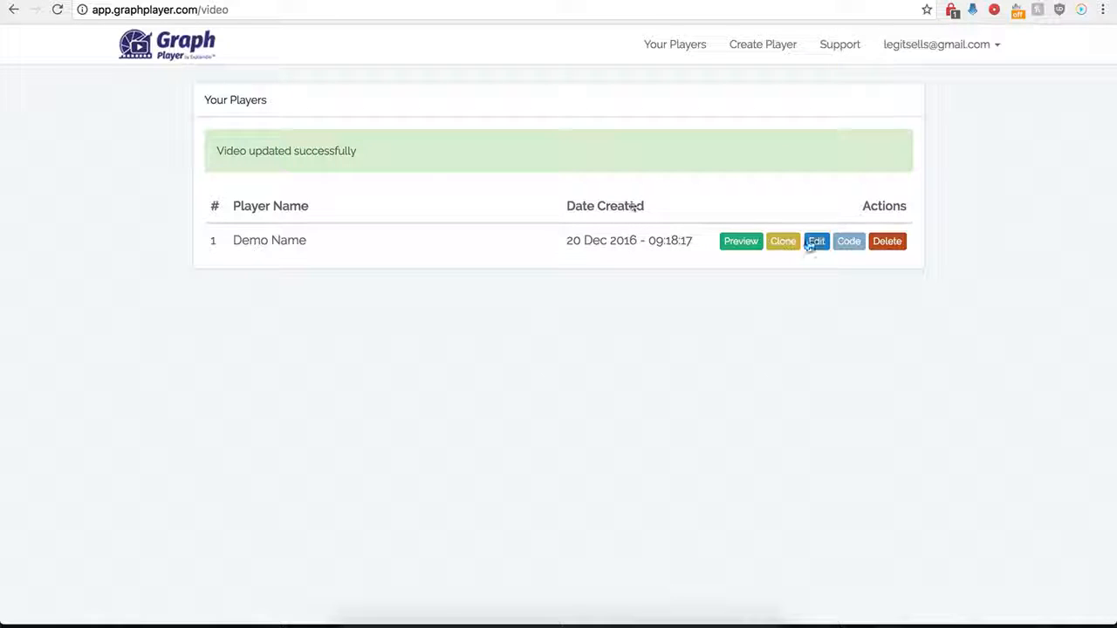
left_click(820, 248)
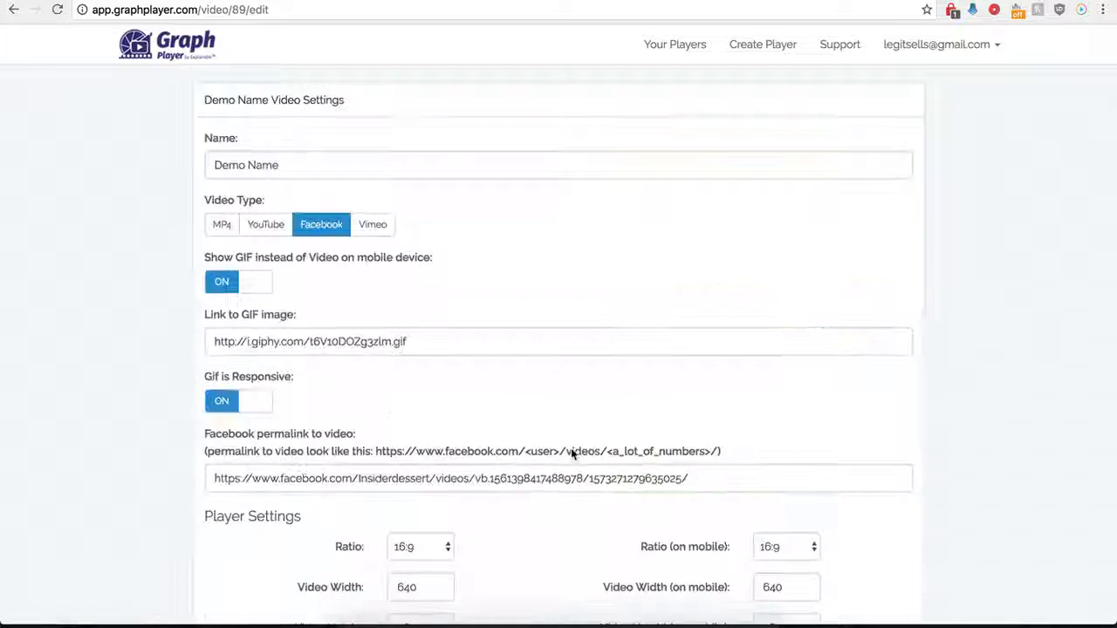
scroll(628, 506, "down", 10)
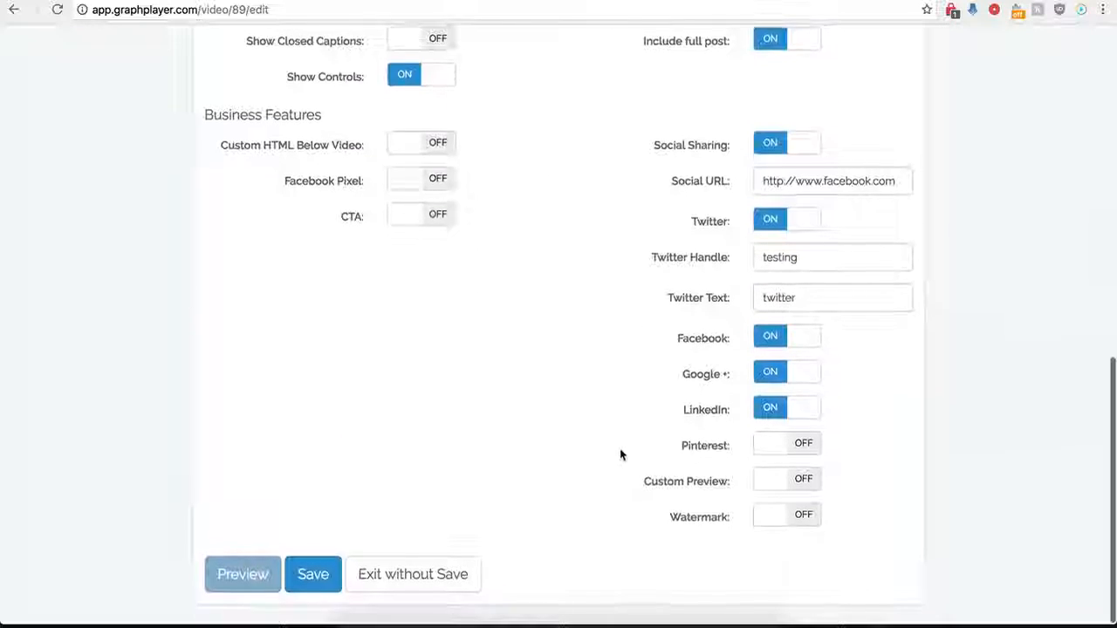
left_click(768, 149)
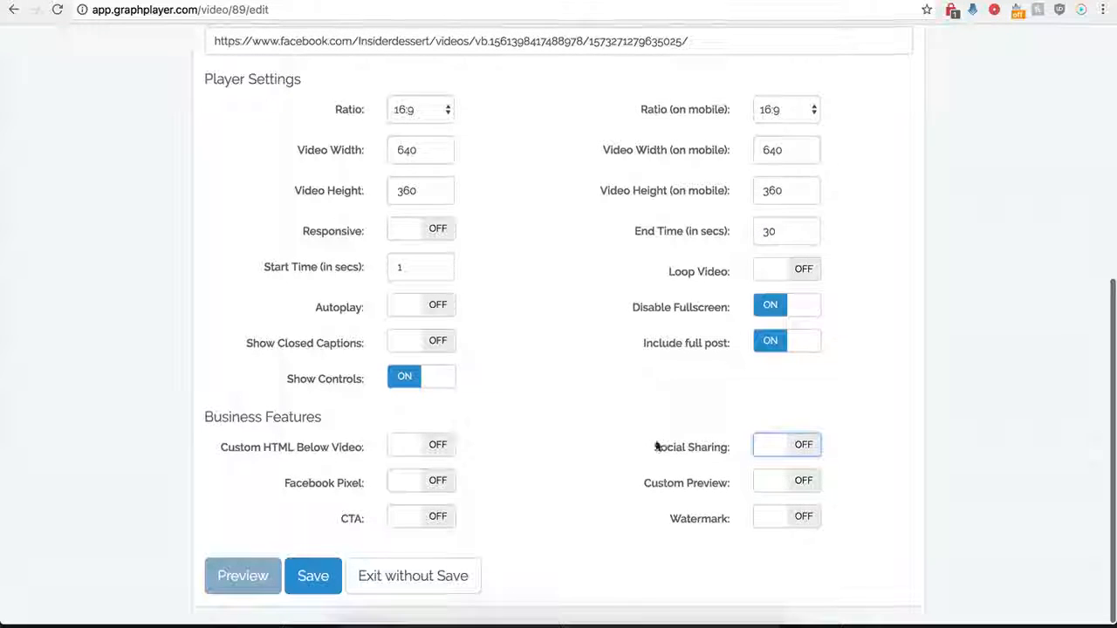
Turn on Custom Preview and paste an hdwpro.com image address as the Preview Image URL
left_click(803, 484)
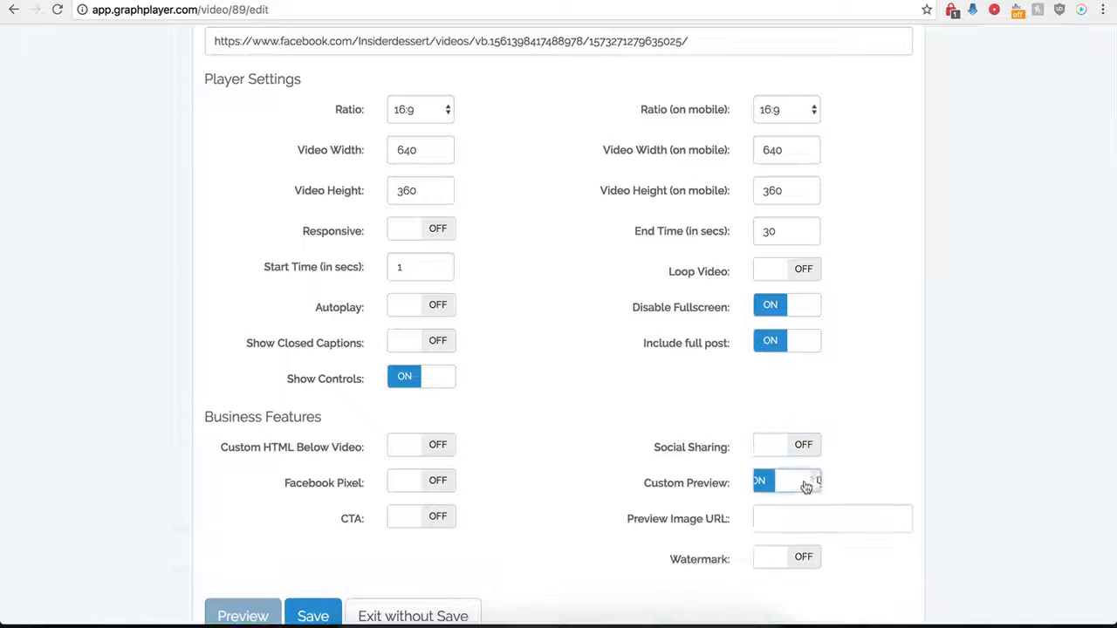
left_click(774, 522)
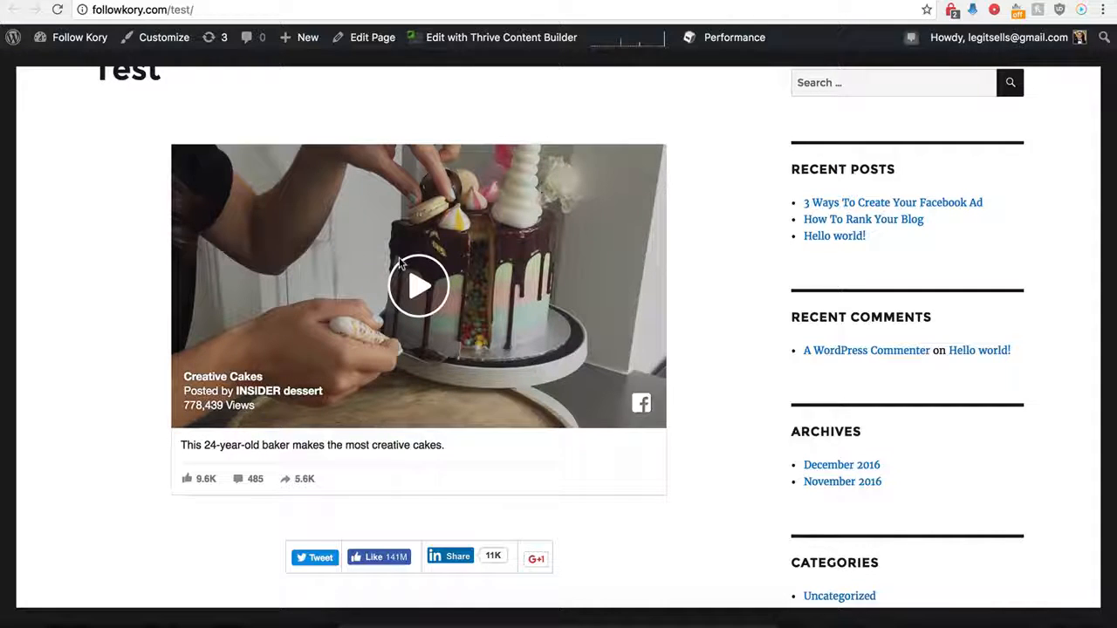
scroll(332, 244, "up", 1)
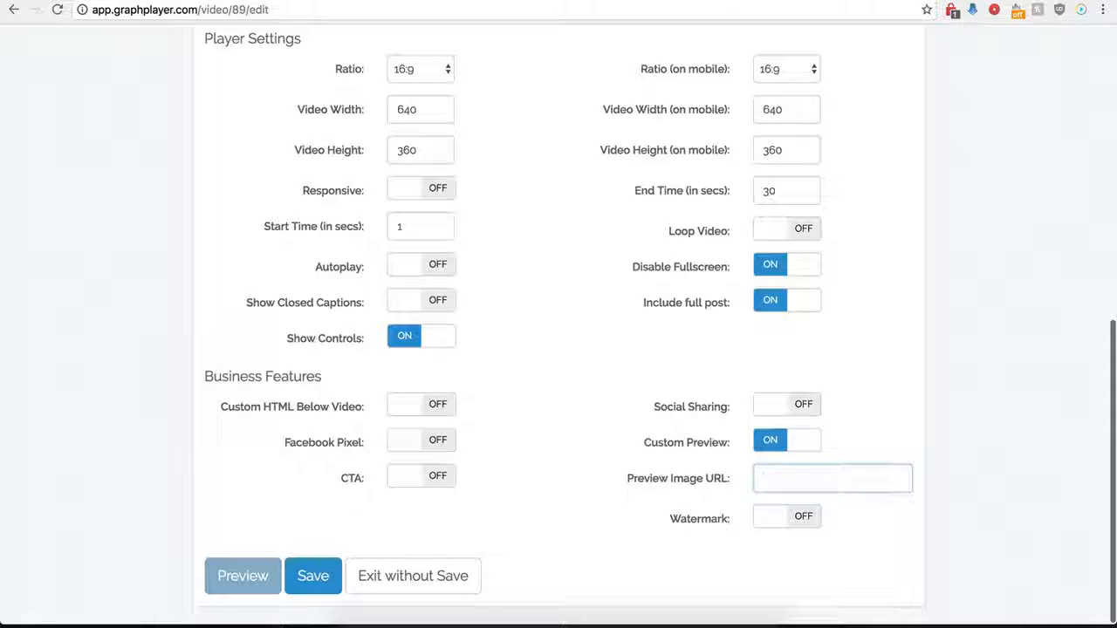
left_click(775, 476)
key("ctrl+v")
left_click(660, 478)
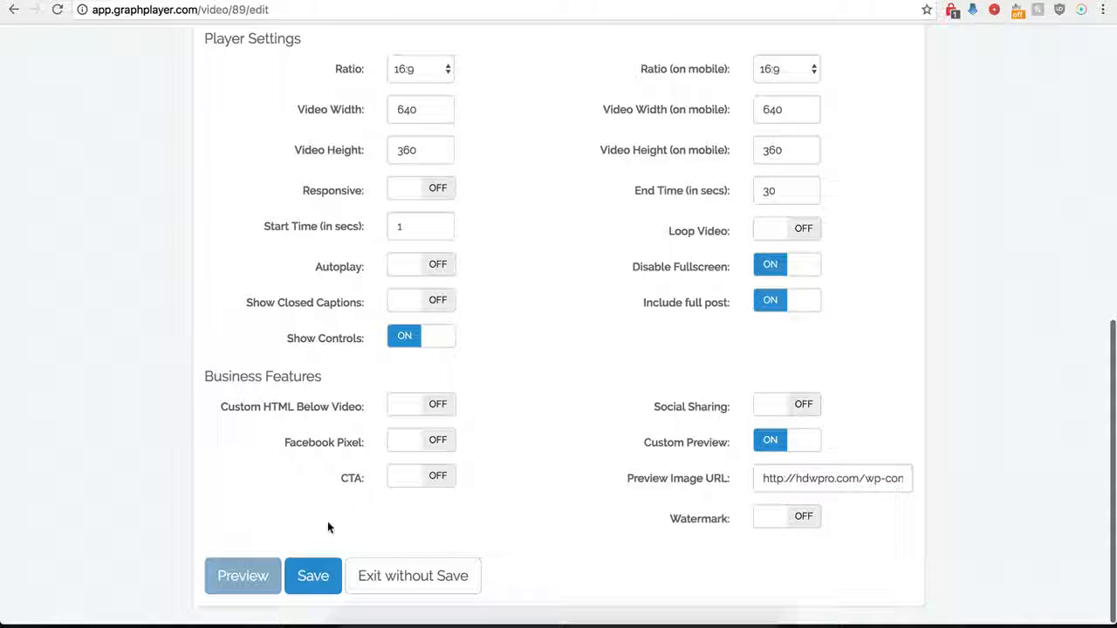
Save the player and start the video from its custom preview image on the reloaded test page
left_click(307, 577)
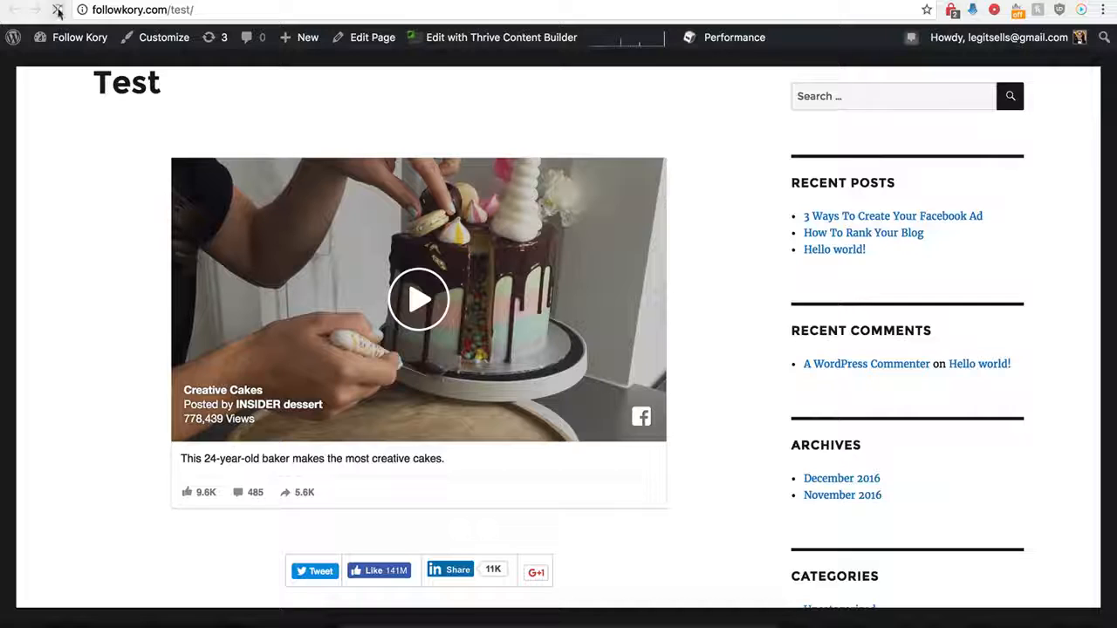
left_click(57, 10)
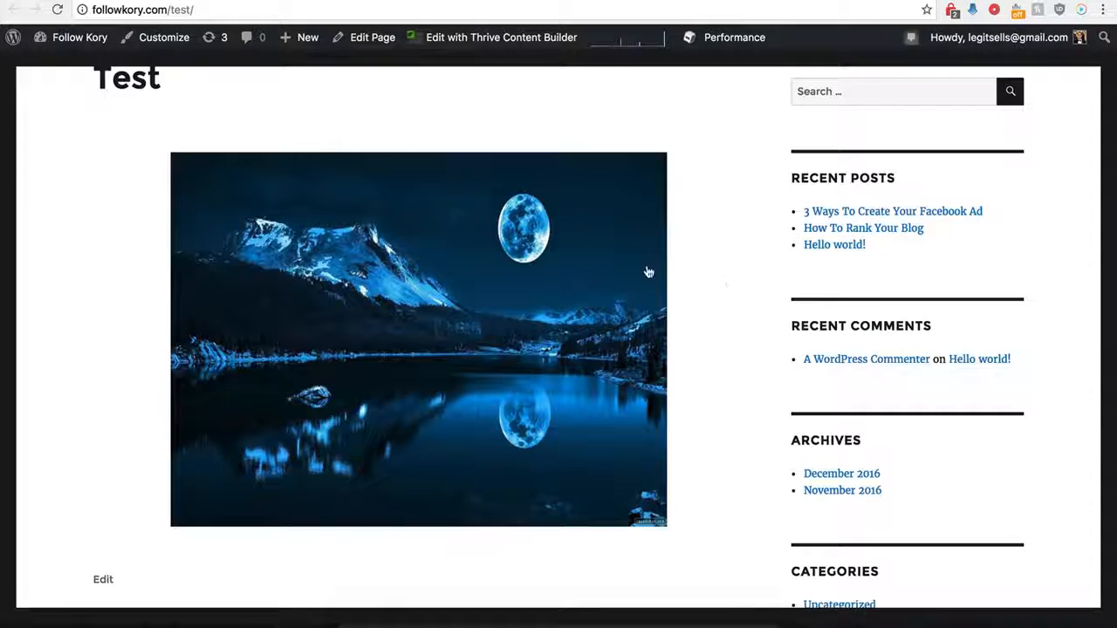
left_click(434, 315)
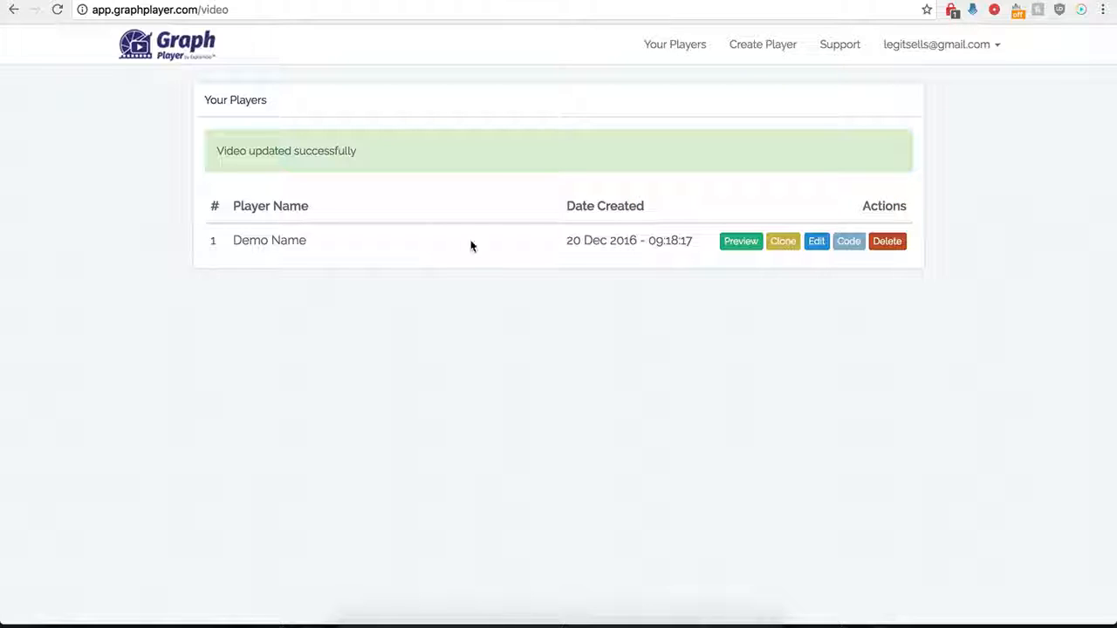
Reopen the Demo Name player in GraphPlayer for editing and turn off Custom Preview
left_click(817, 242)
scroll(711, 484, "down", 6)
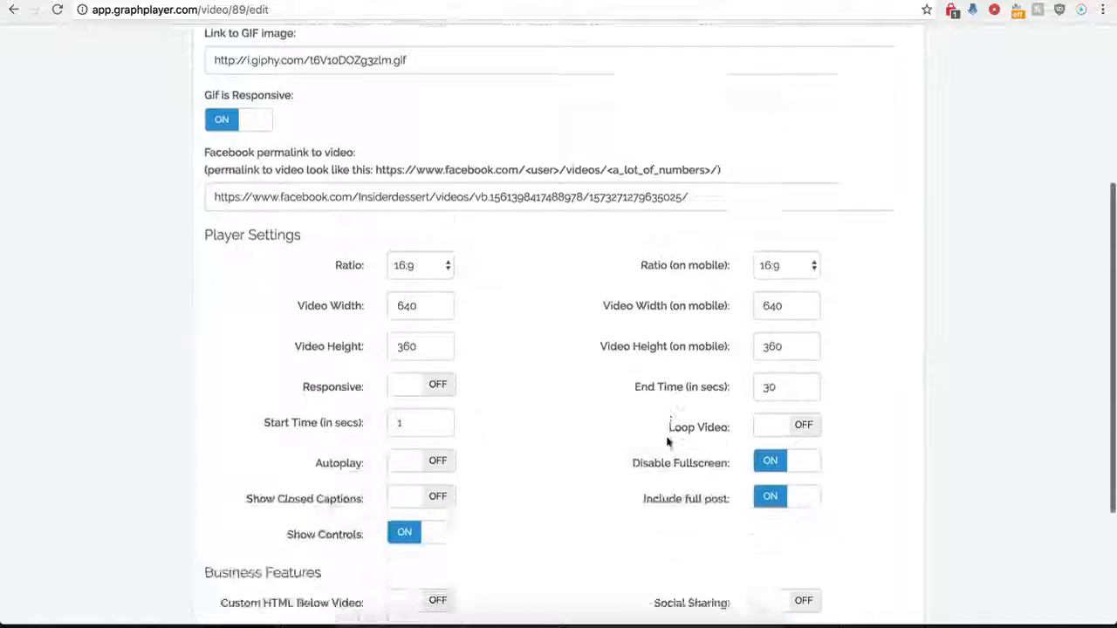
left_click(764, 441)
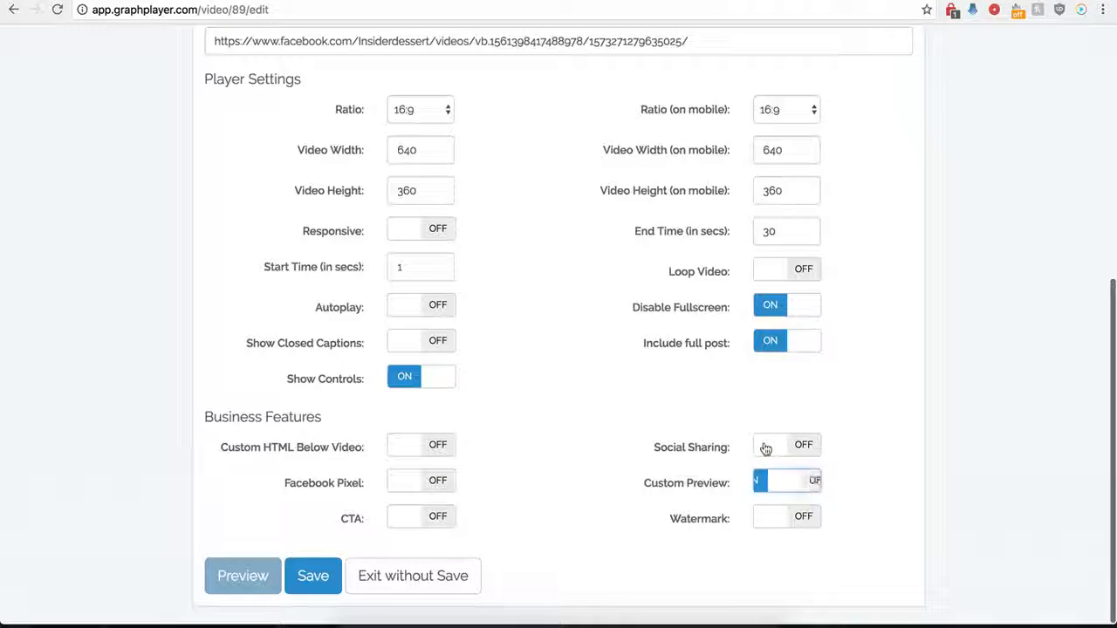
Turn on Watermark and review its image URL, link, click action, position, opacity and scale settings
left_click(806, 518)
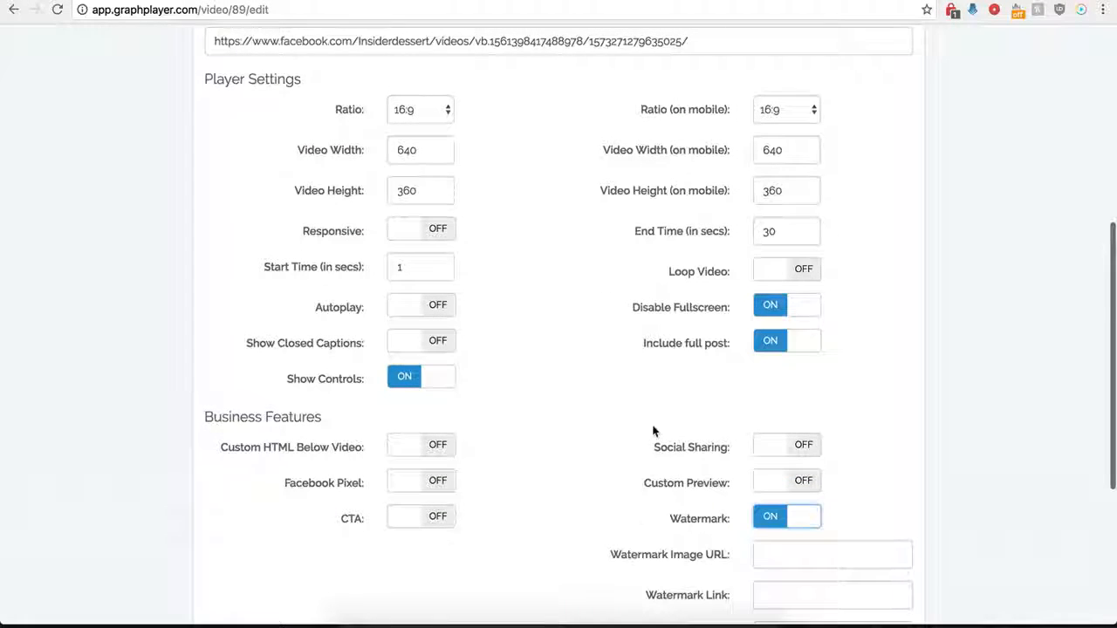
scroll(661, 547, "down", 1)
scroll(700, 548, "down", 3)
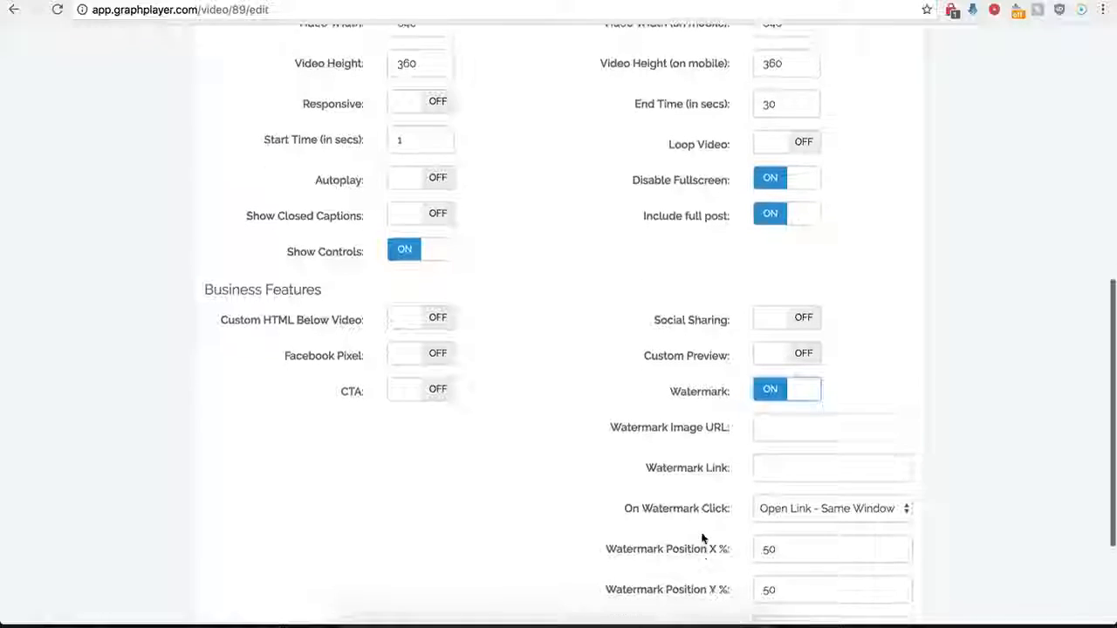
left_click(775, 430)
scroll(742, 463, "down", 4)
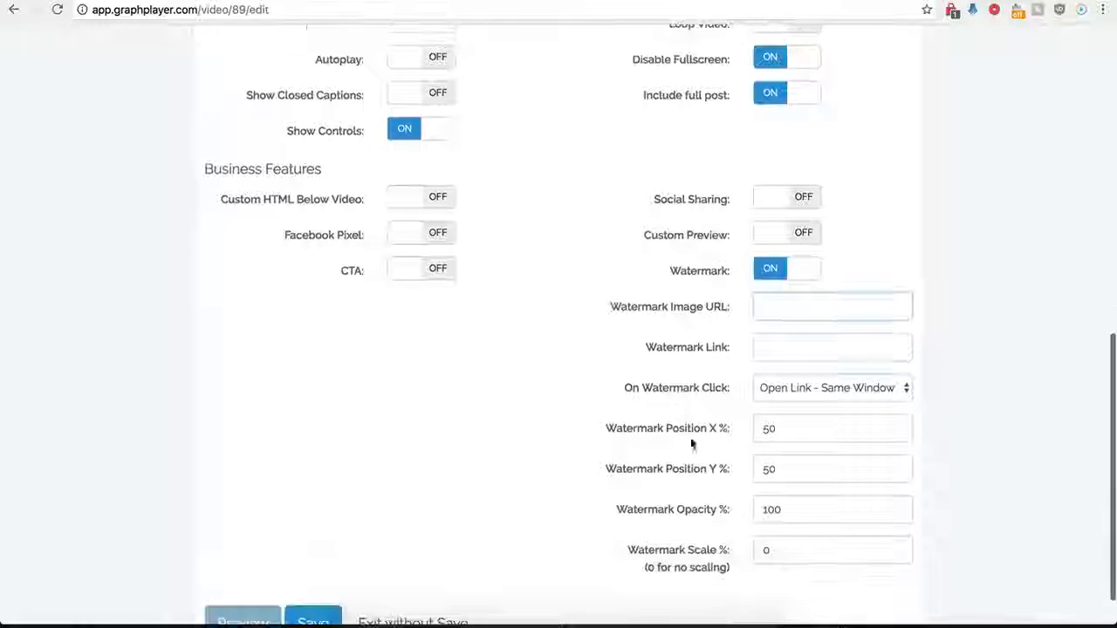
left_click(767, 347)
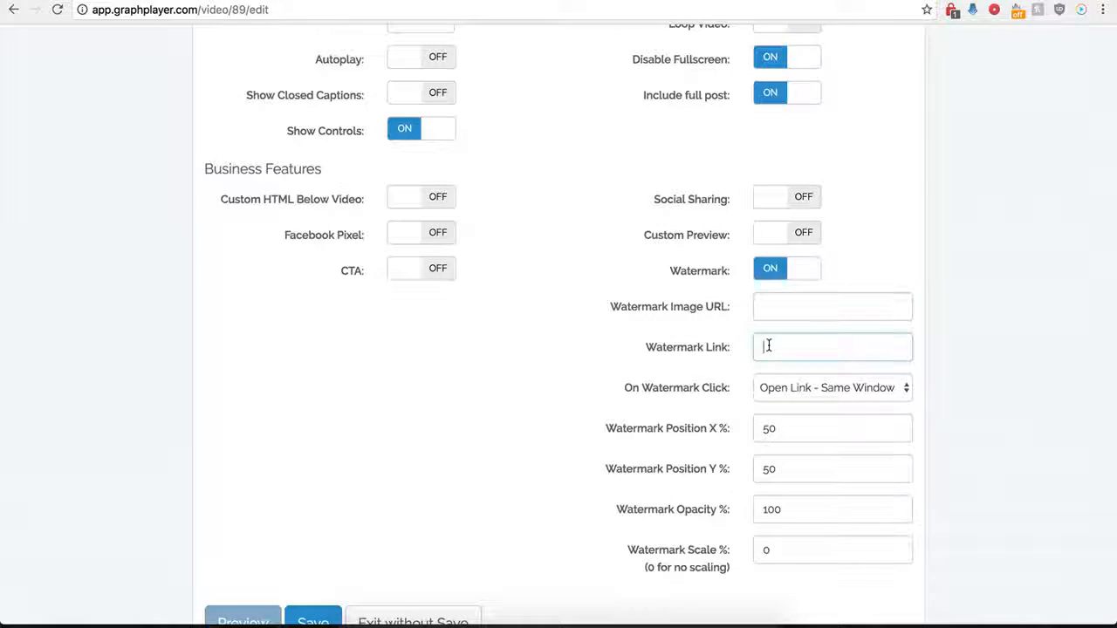
left_click(847, 387)
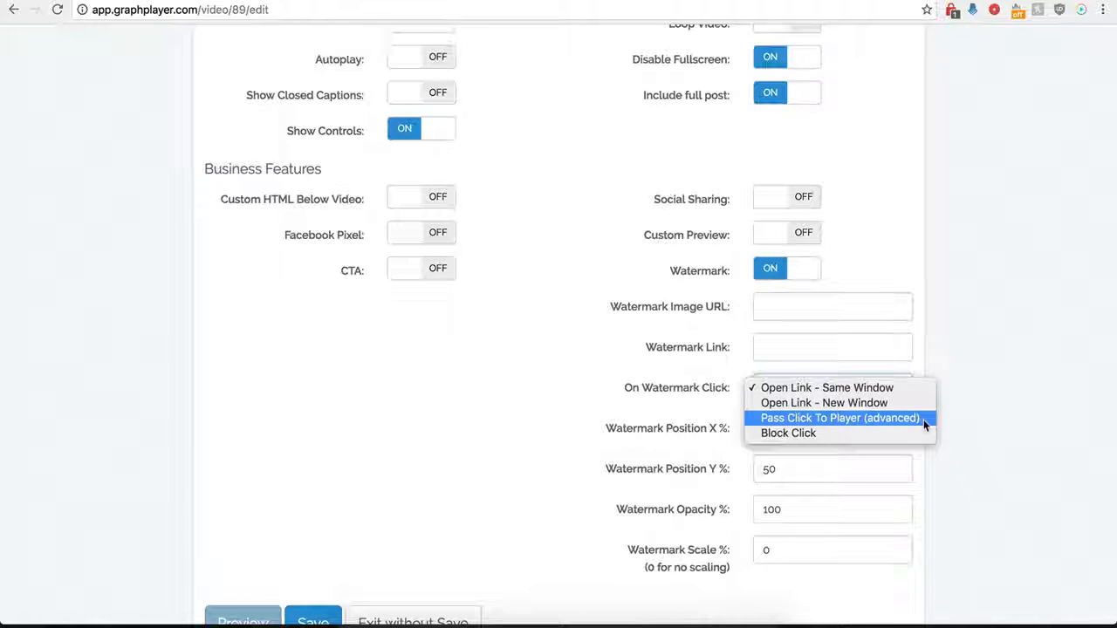
left_click(602, 370)
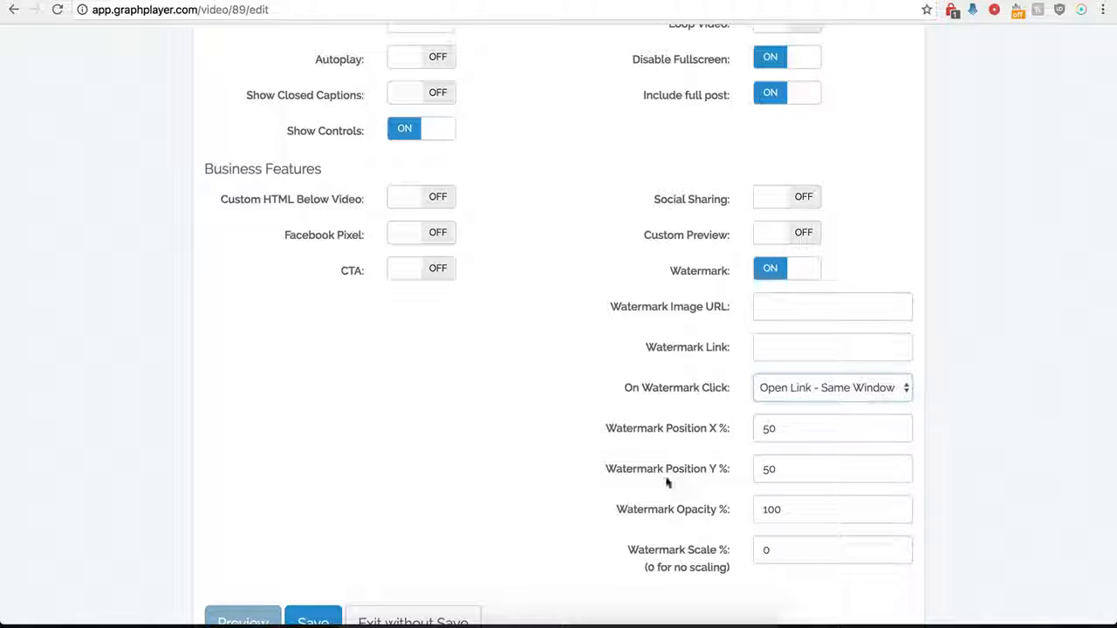
Show the CTA settings for comparison and switch both CTA and Watermark off
left_click(429, 272)
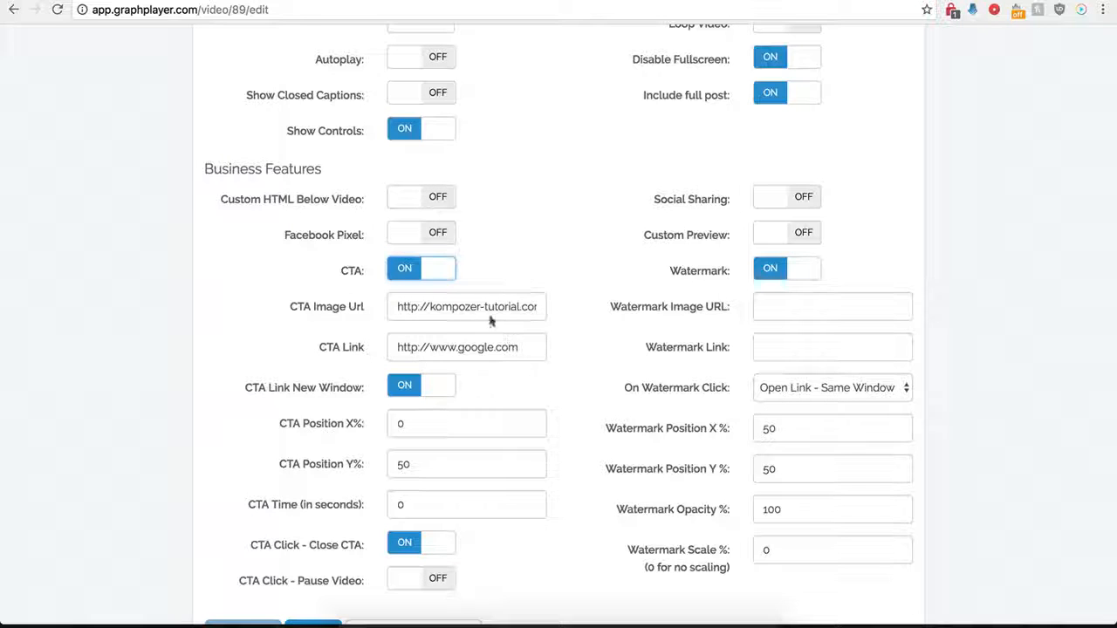
left_click(420, 279)
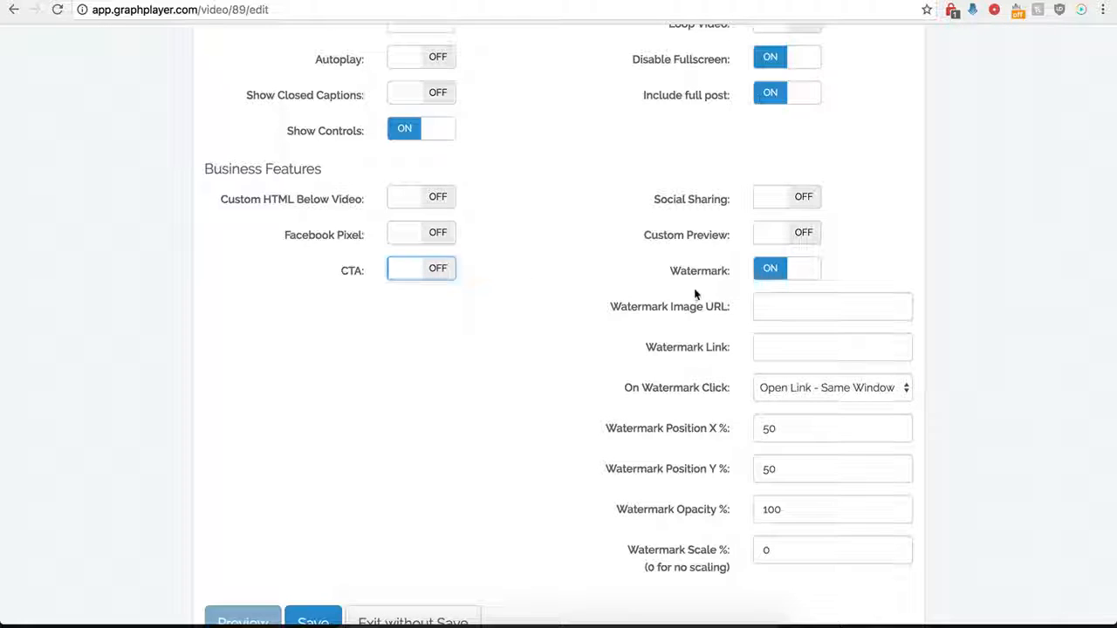
left_click(773, 275)
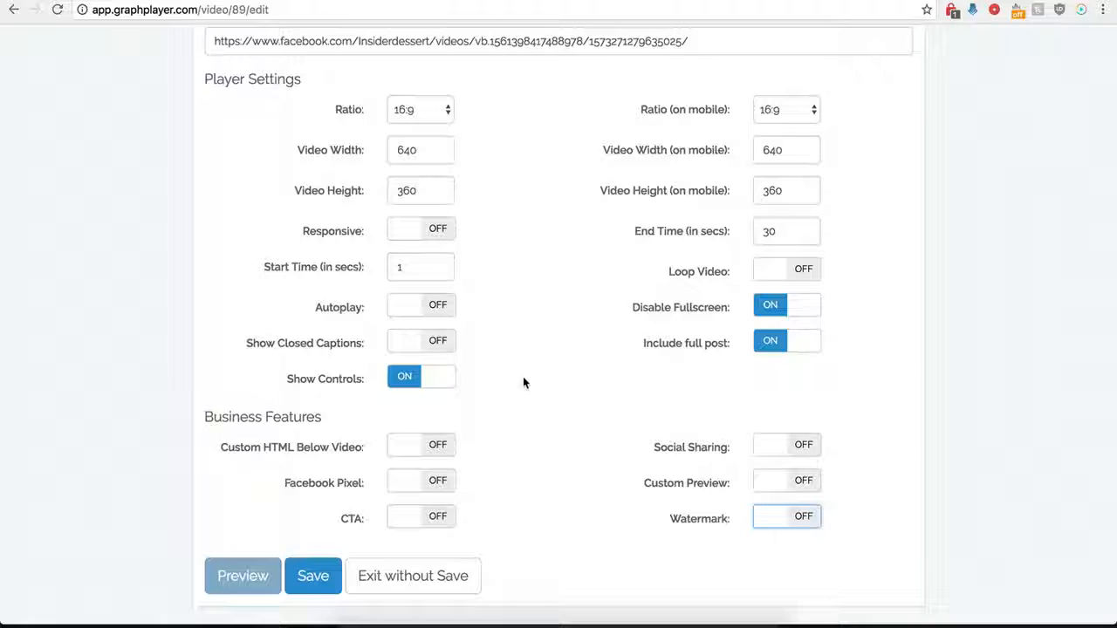